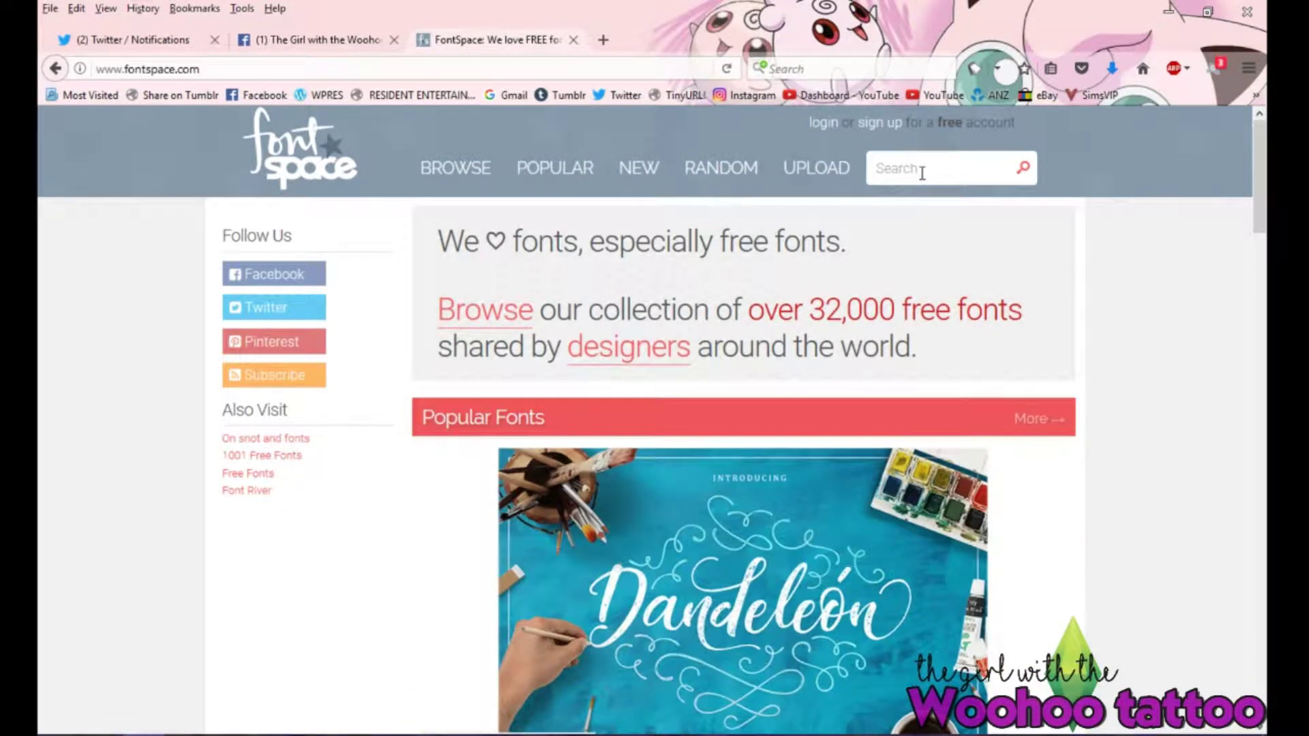
Step: Search FontSpace for 'SCIENCE' fonts
left_click(922, 173)
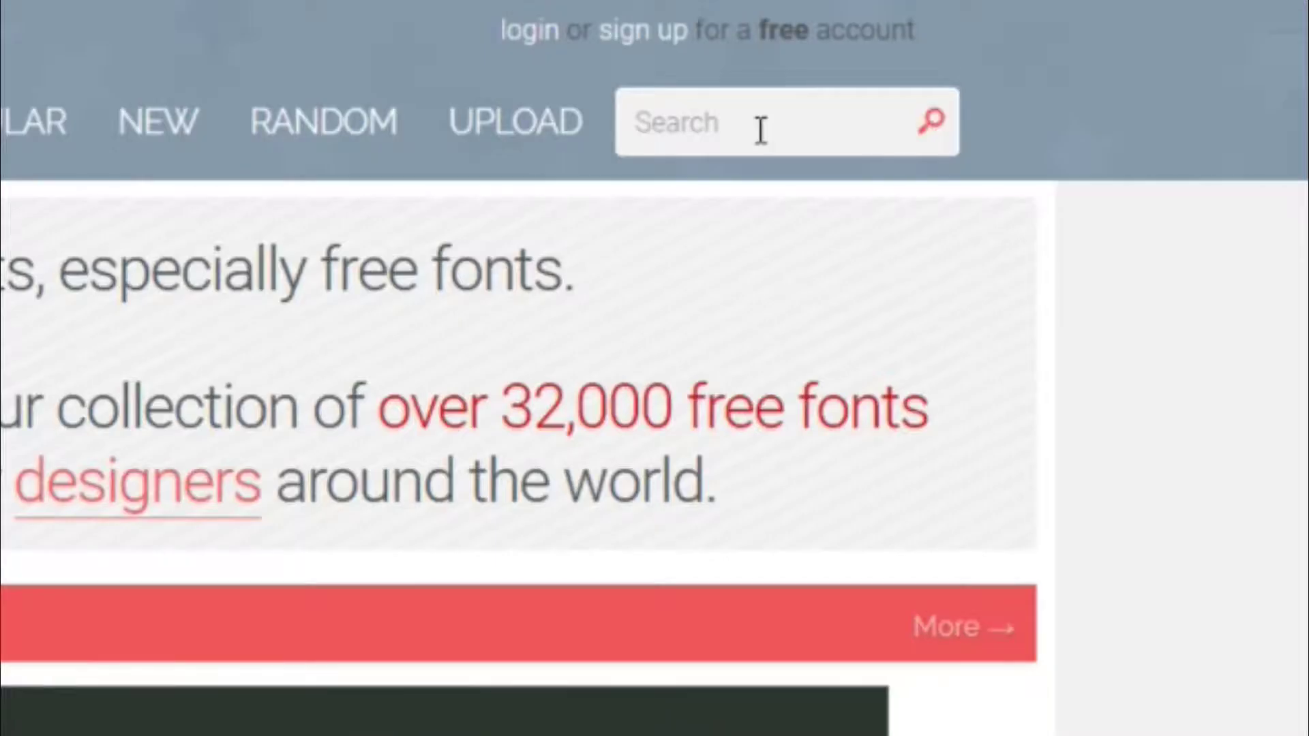
type("SCIENCE")
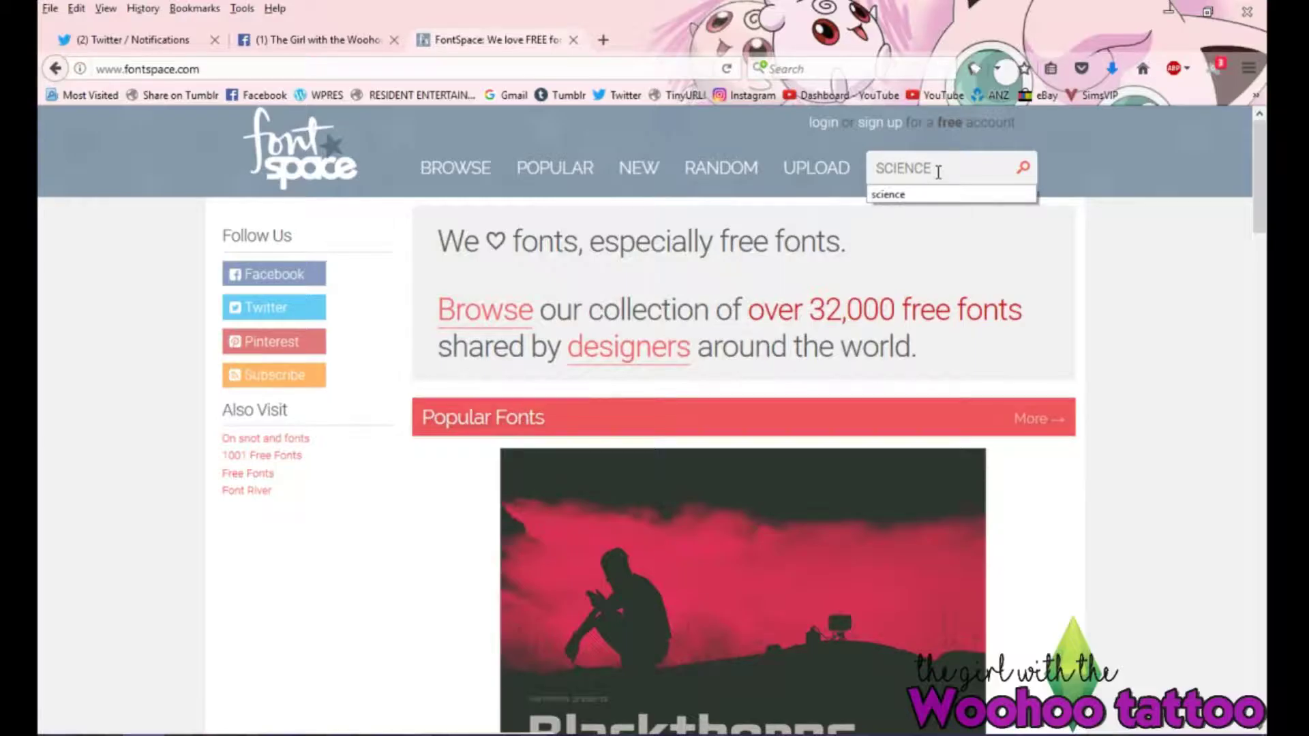
key("Return")
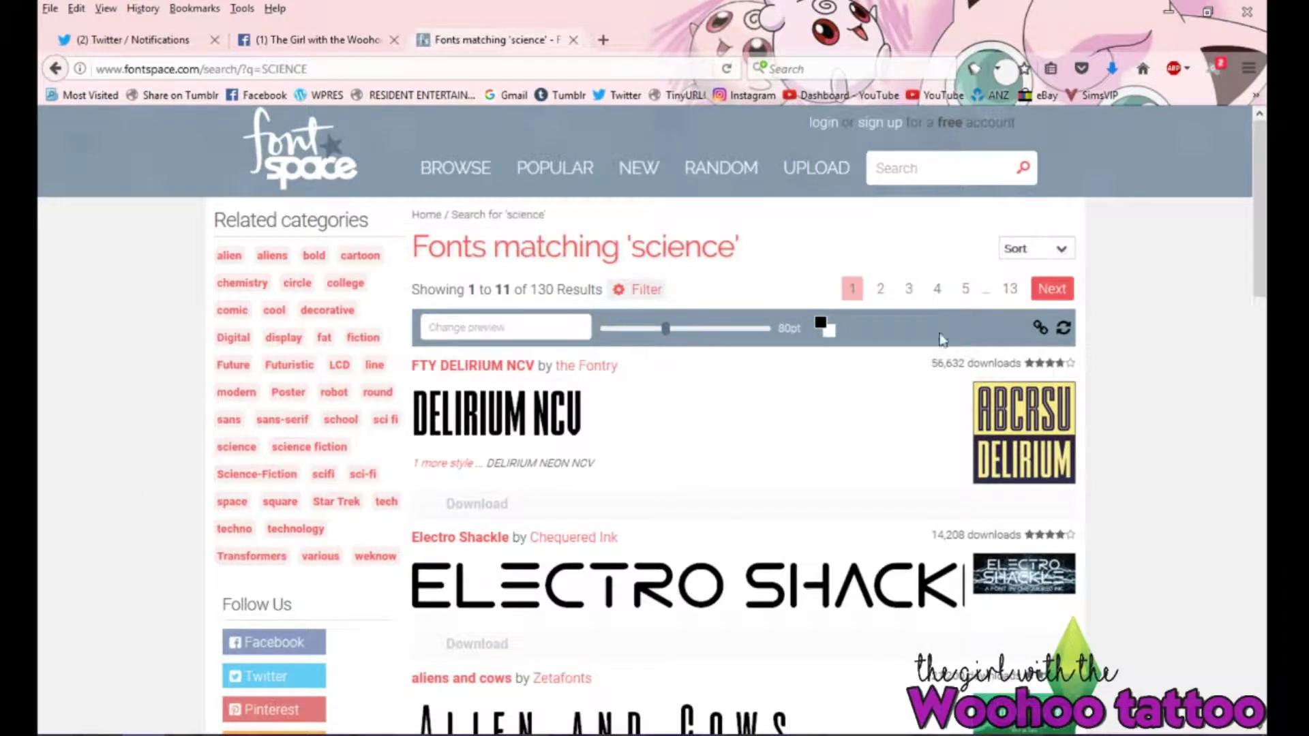
Step: Move to page 2 of the science results, listing fonts 11 to 21 of 130
scroll(852, 375, "down", 3)
scroll(887, 450, "down", 10)
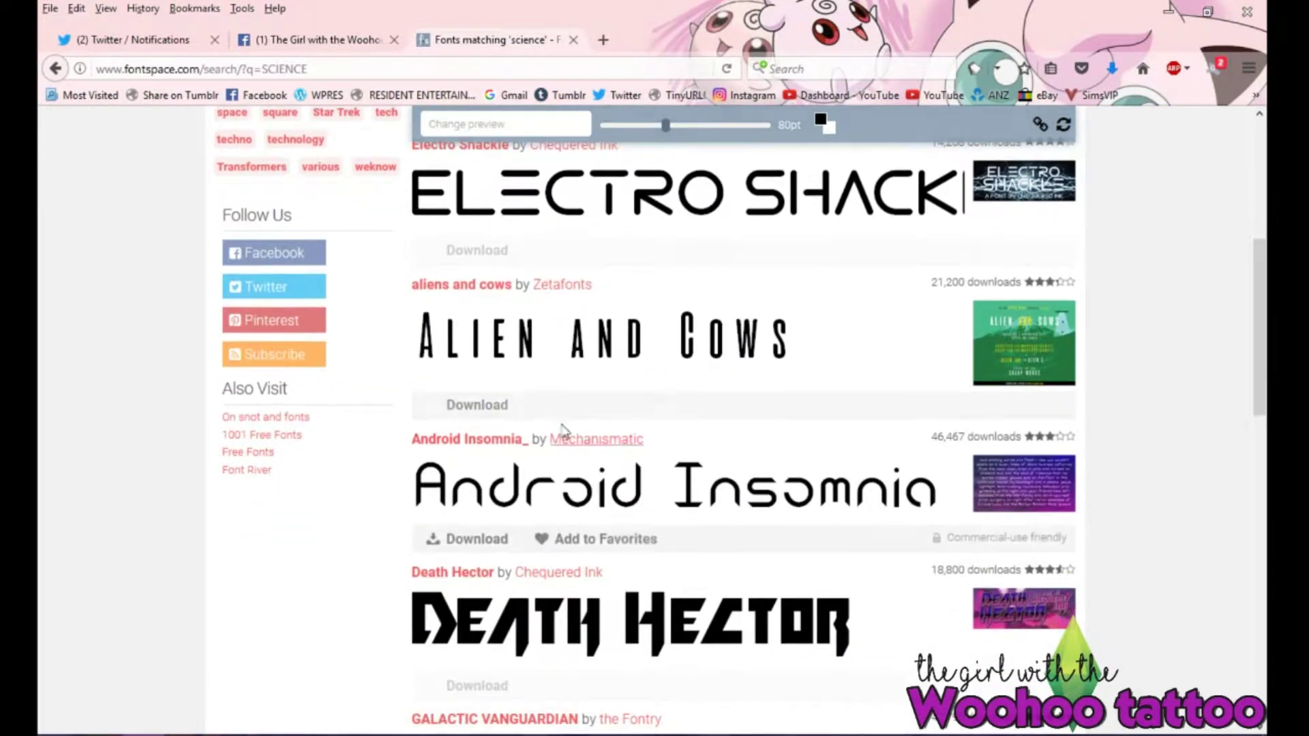
scroll(593, 462, "down", 7)
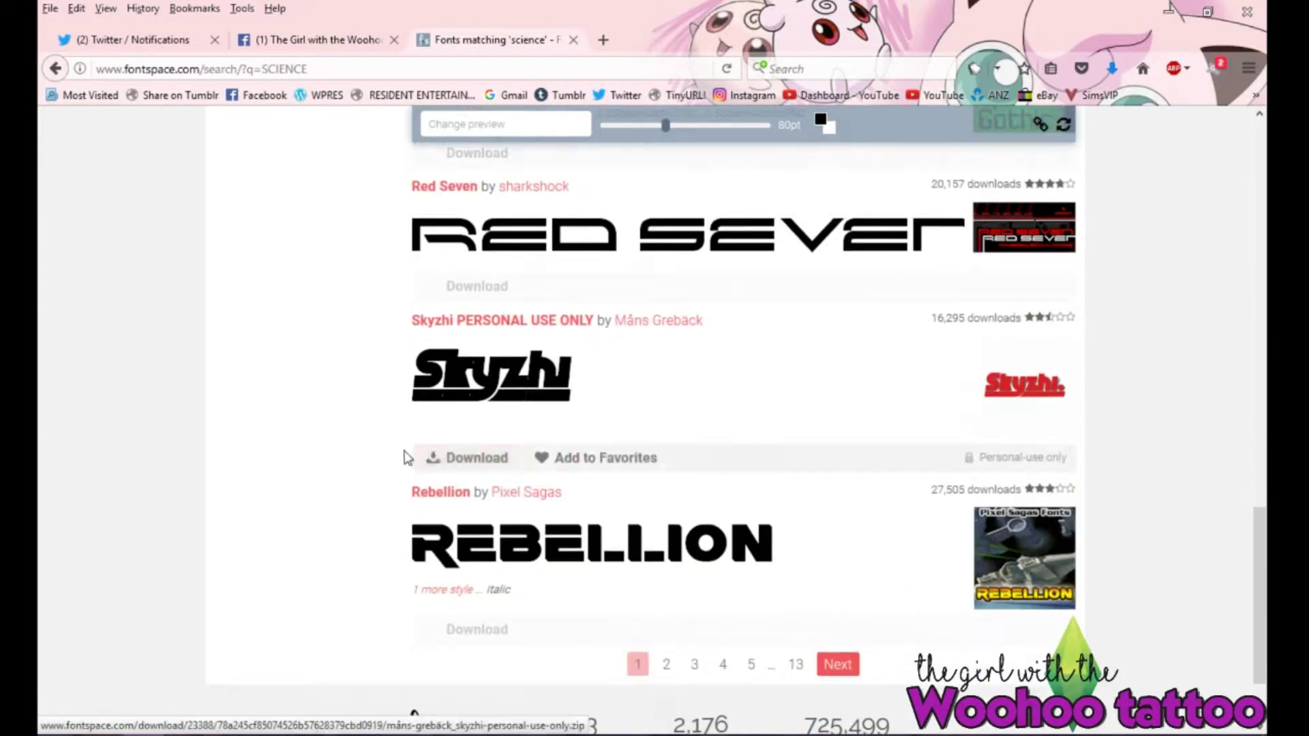
left_click(626, 546)
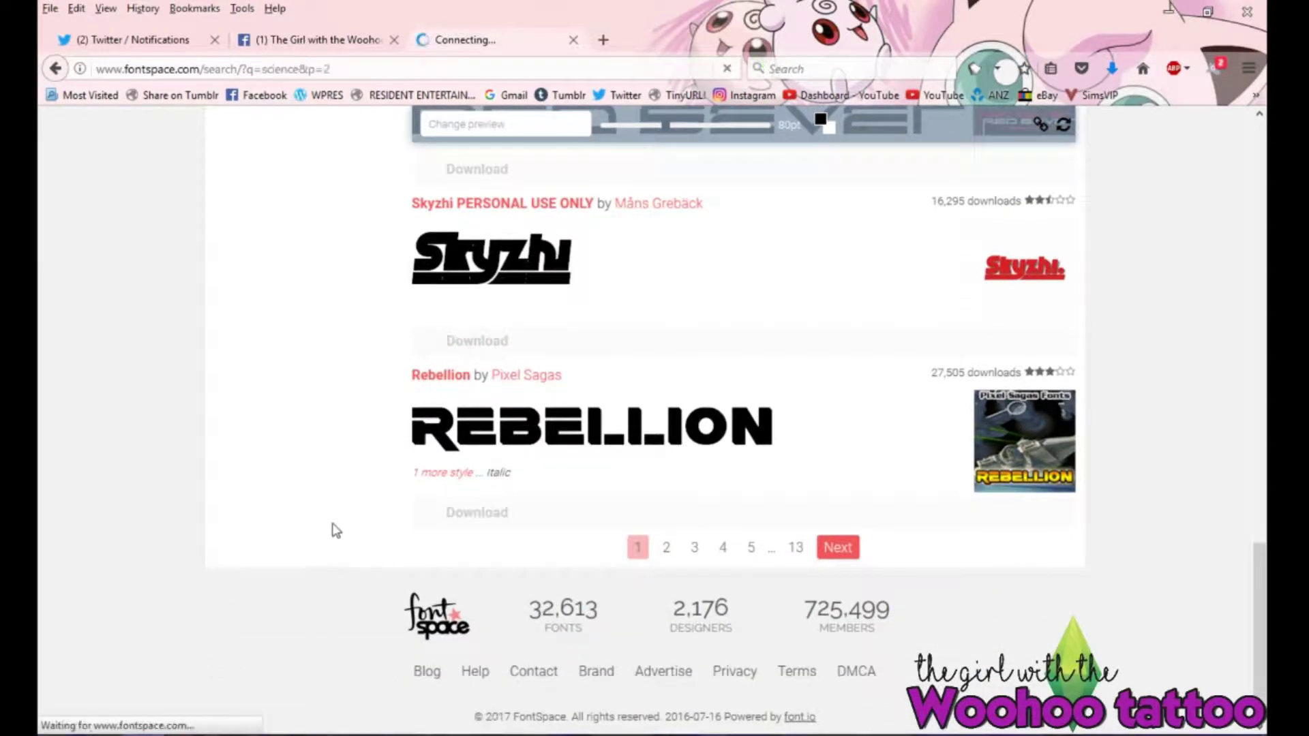
scroll(565, 473, "down", 10)
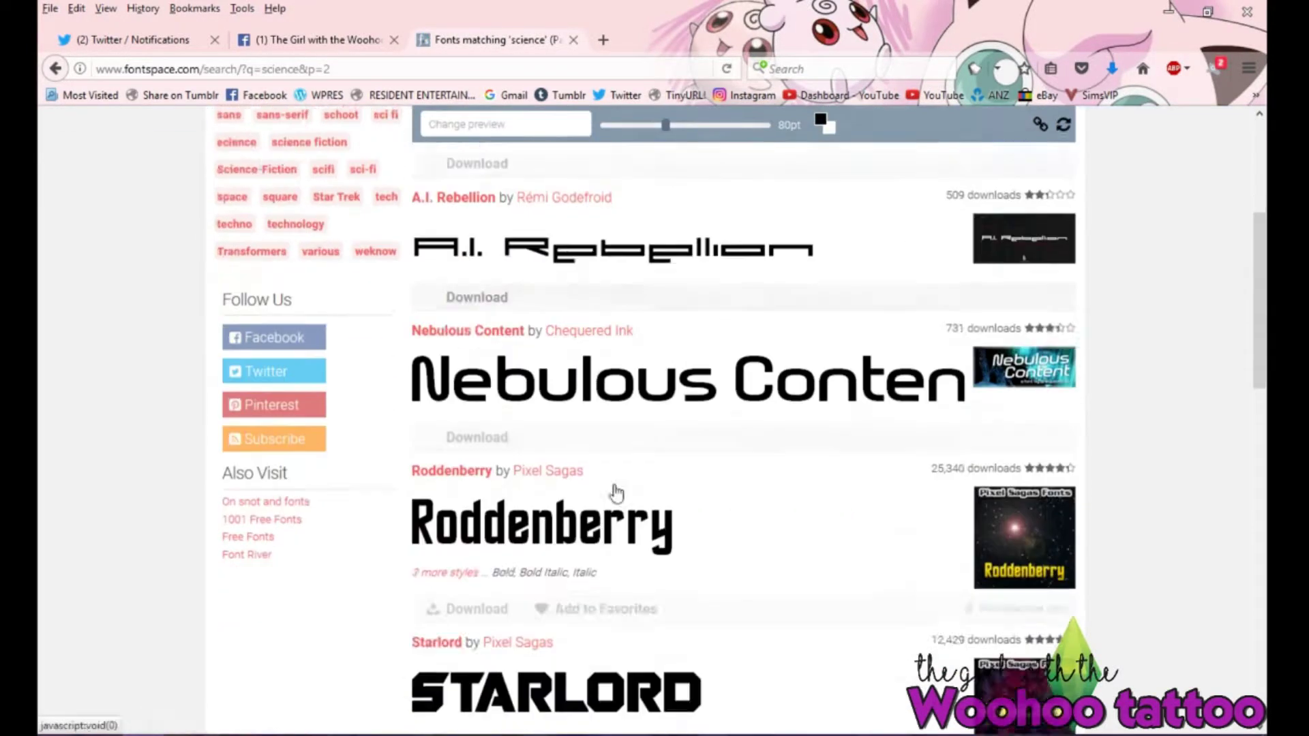
scroll(491, 450, "down", 10)
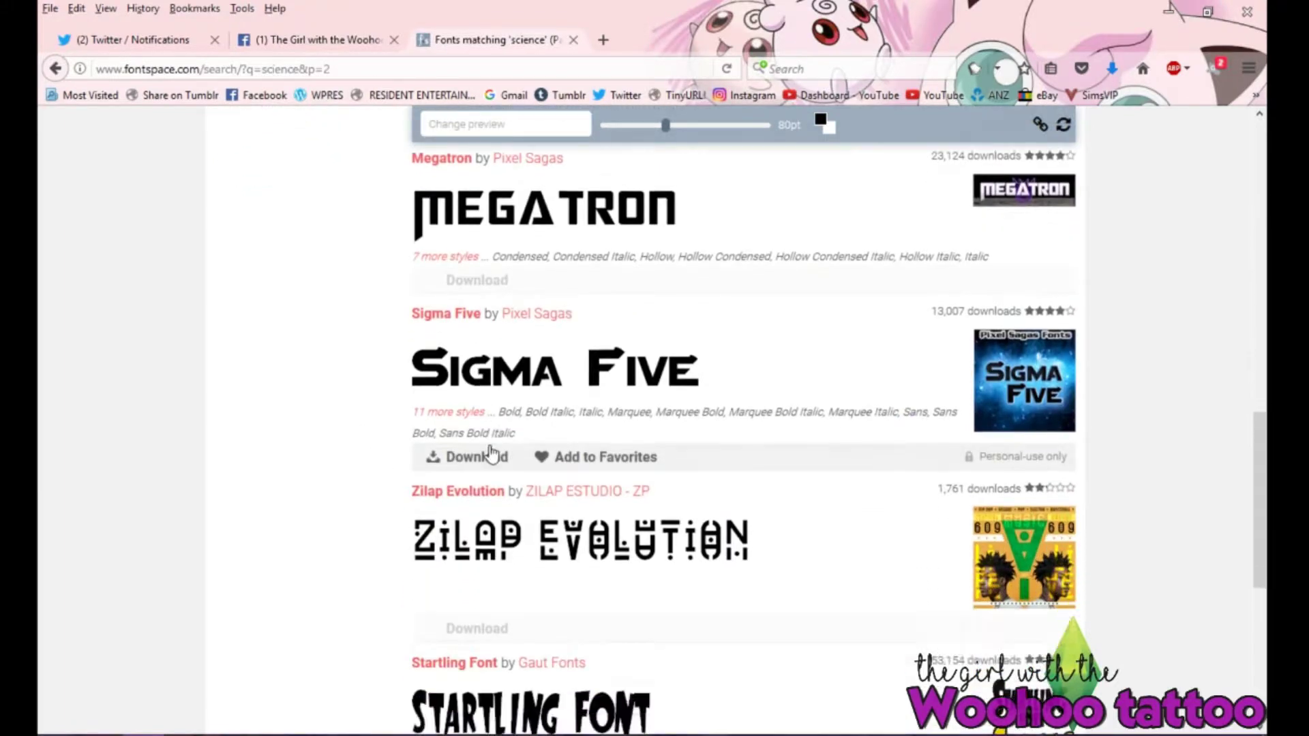
scroll(777, 491, "down", 2)
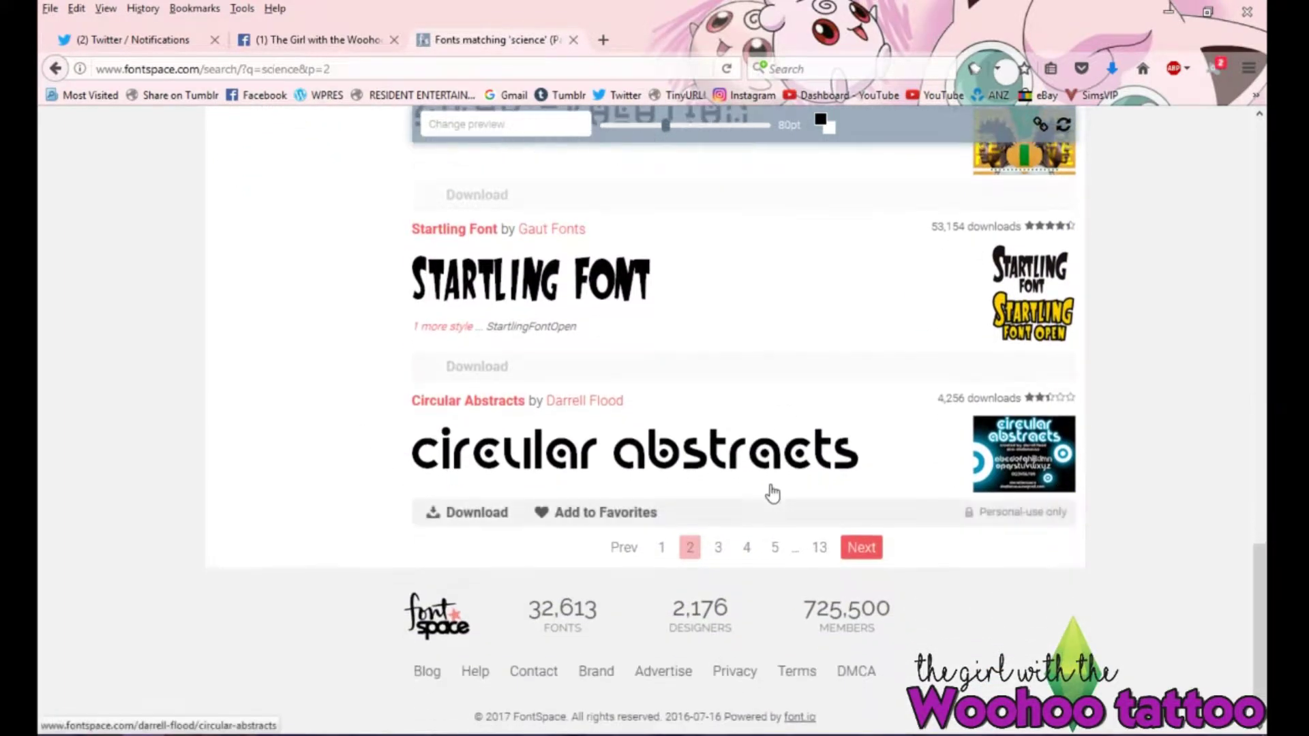
scroll(769, 491, "up", 15)
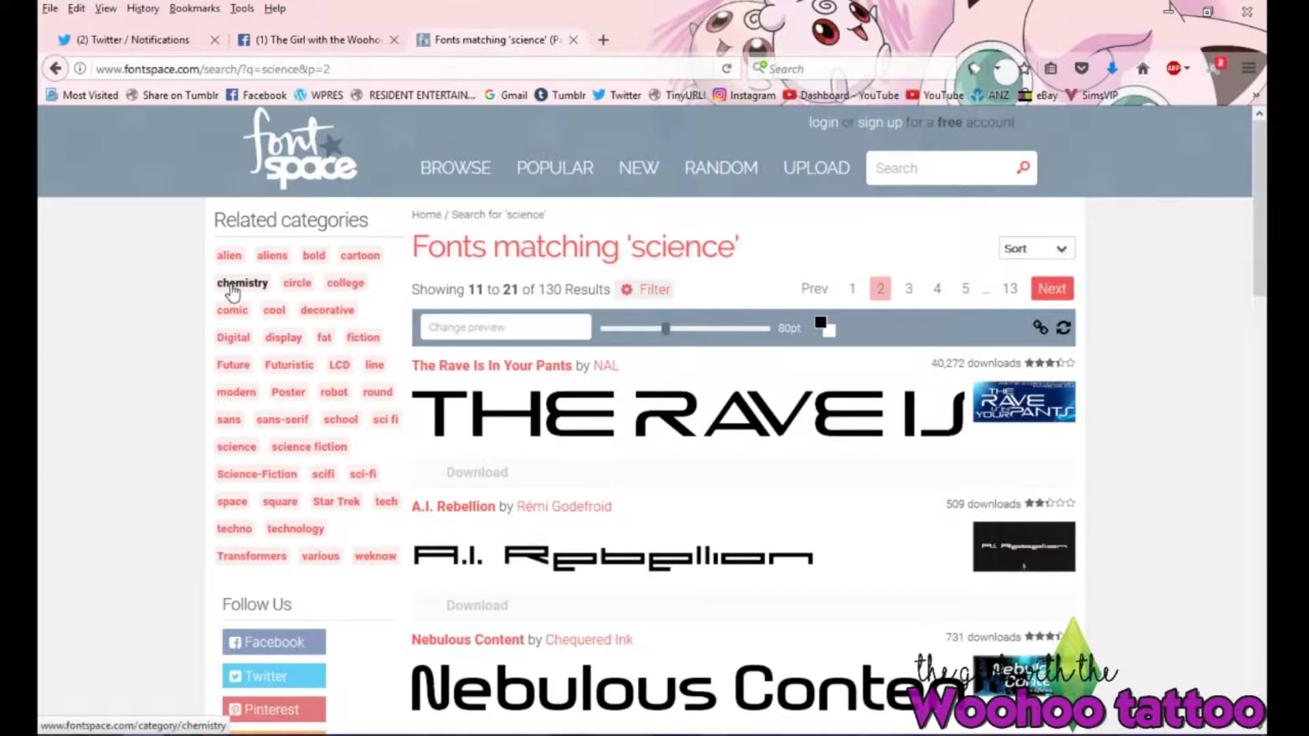
Step: From the chemistry fonts category, download the Molecular font as arrf-designs_molecular.zip
left_click(232, 289)
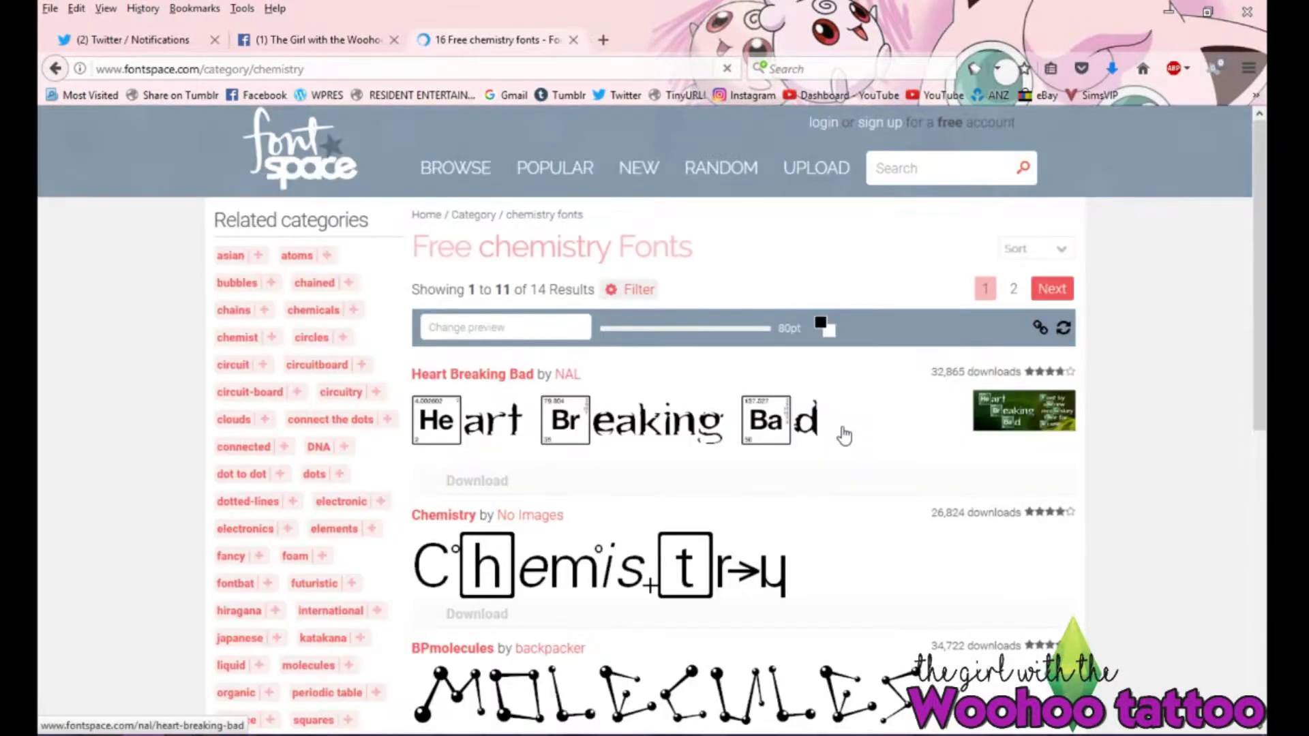
scroll(566, 470, "down", 10)
scroll(559, 470, "down", 4)
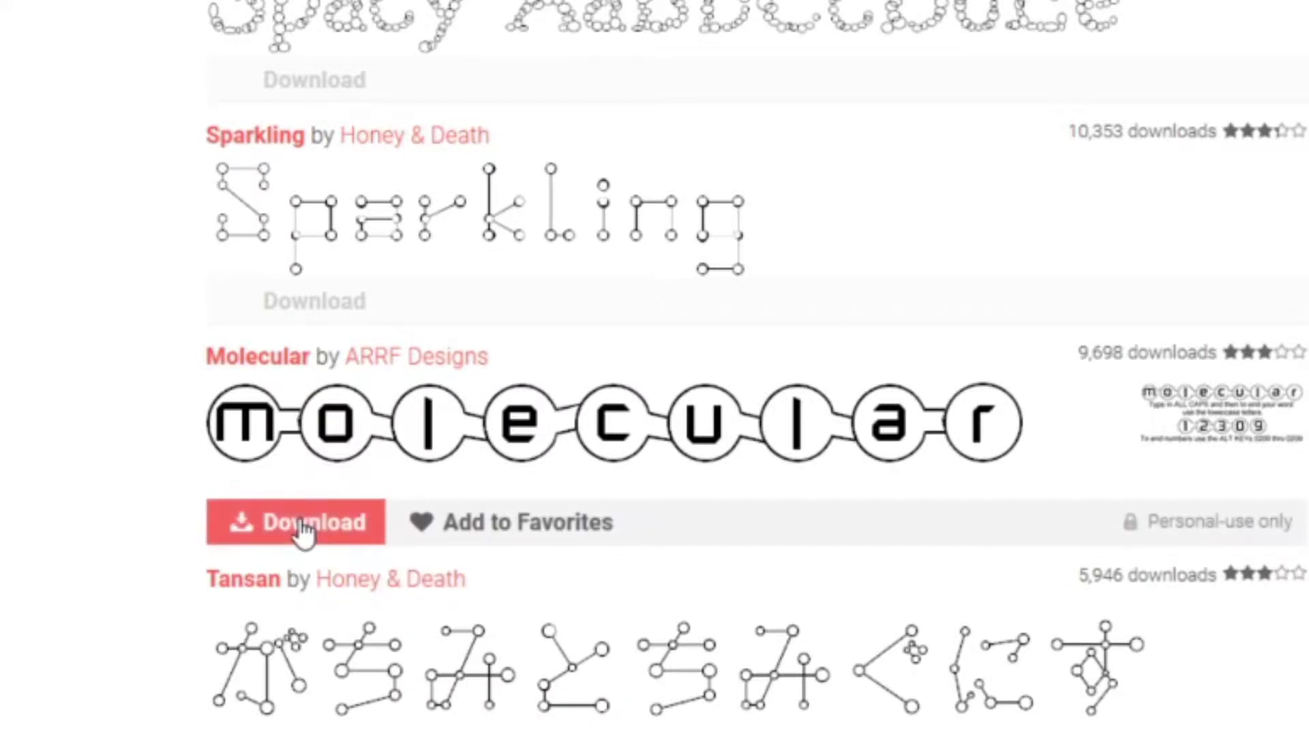
left_click(304, 529)
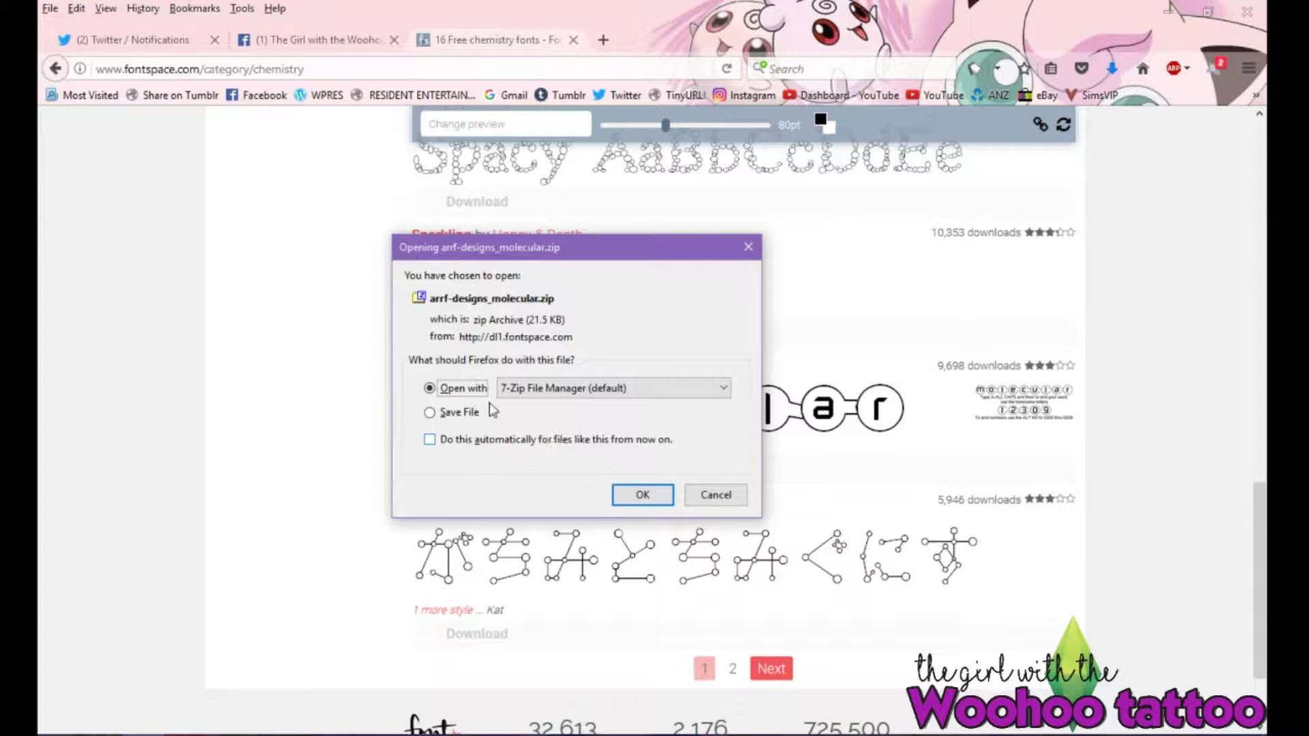
Step: Open arrf-designs_molecular.zip in 7-Zip and open a This PC window alongside it
left_click(641, 496)
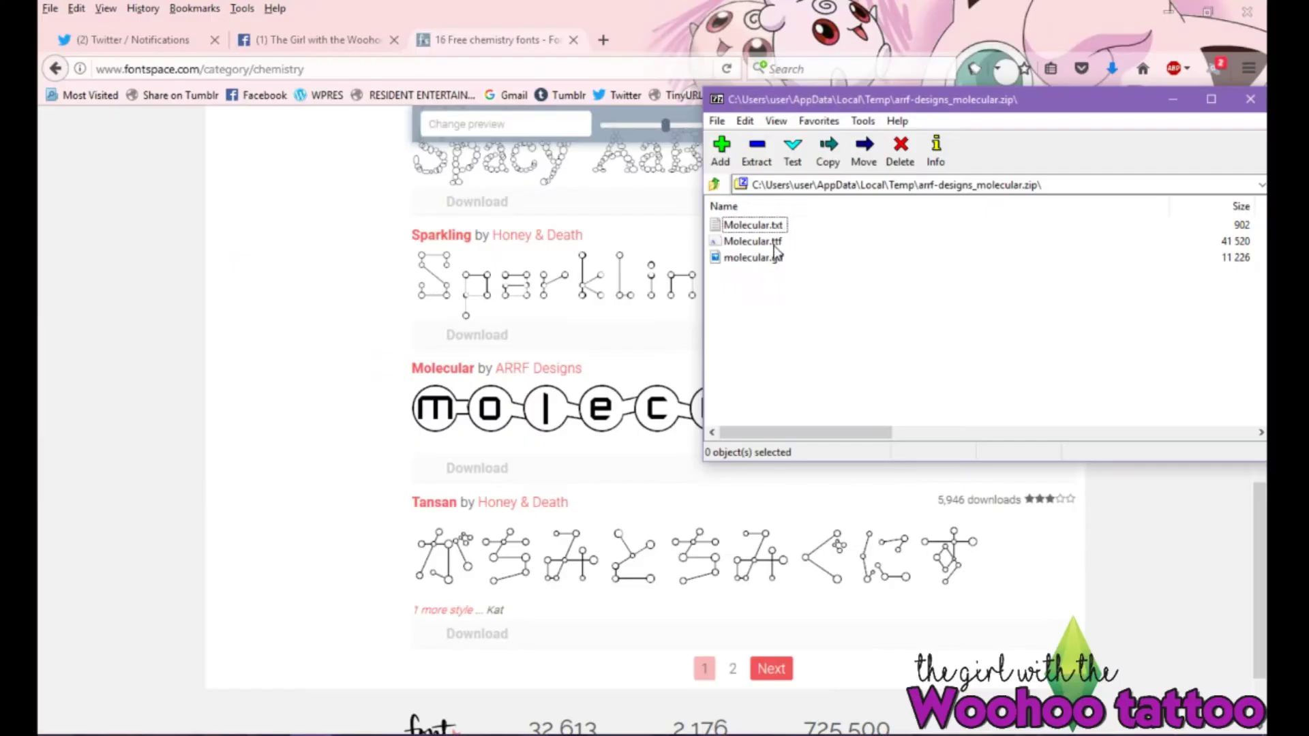
key("super+e")
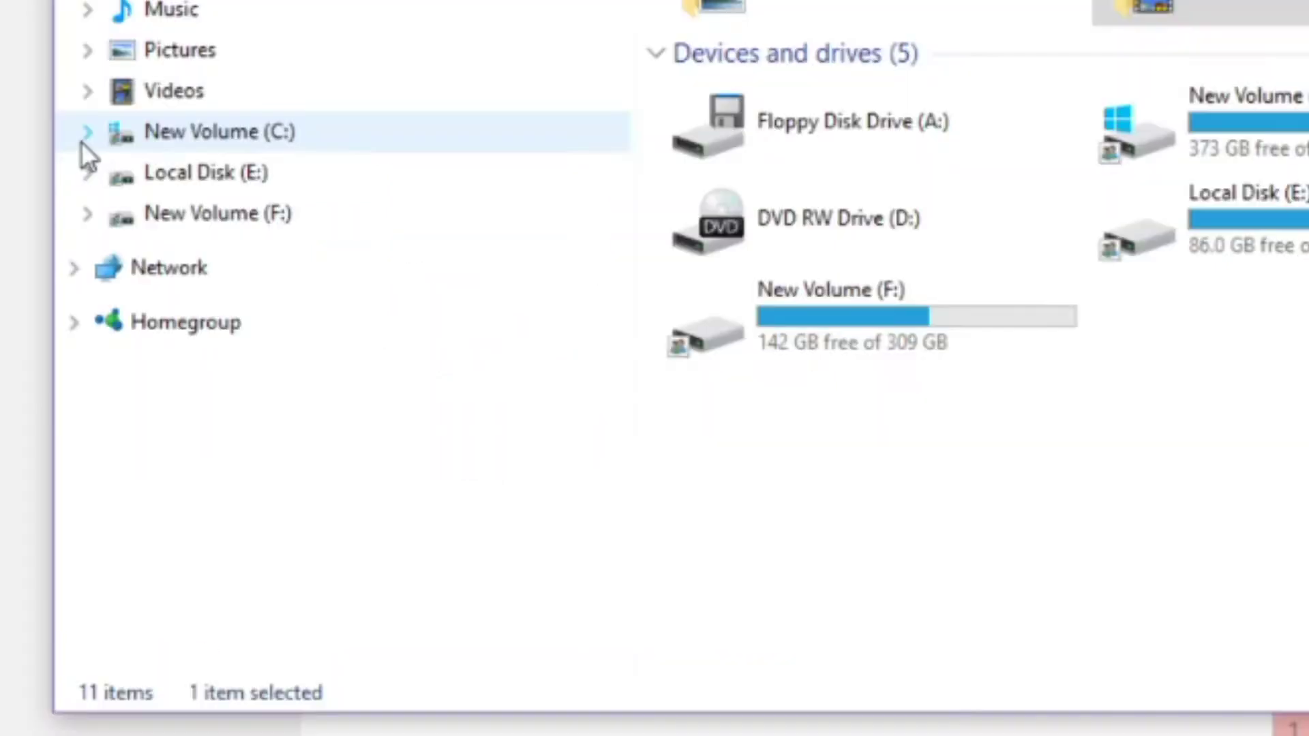
Step: Navigate File Explorer to the C:\Windows\Fonts folder
left_click(83, 136)
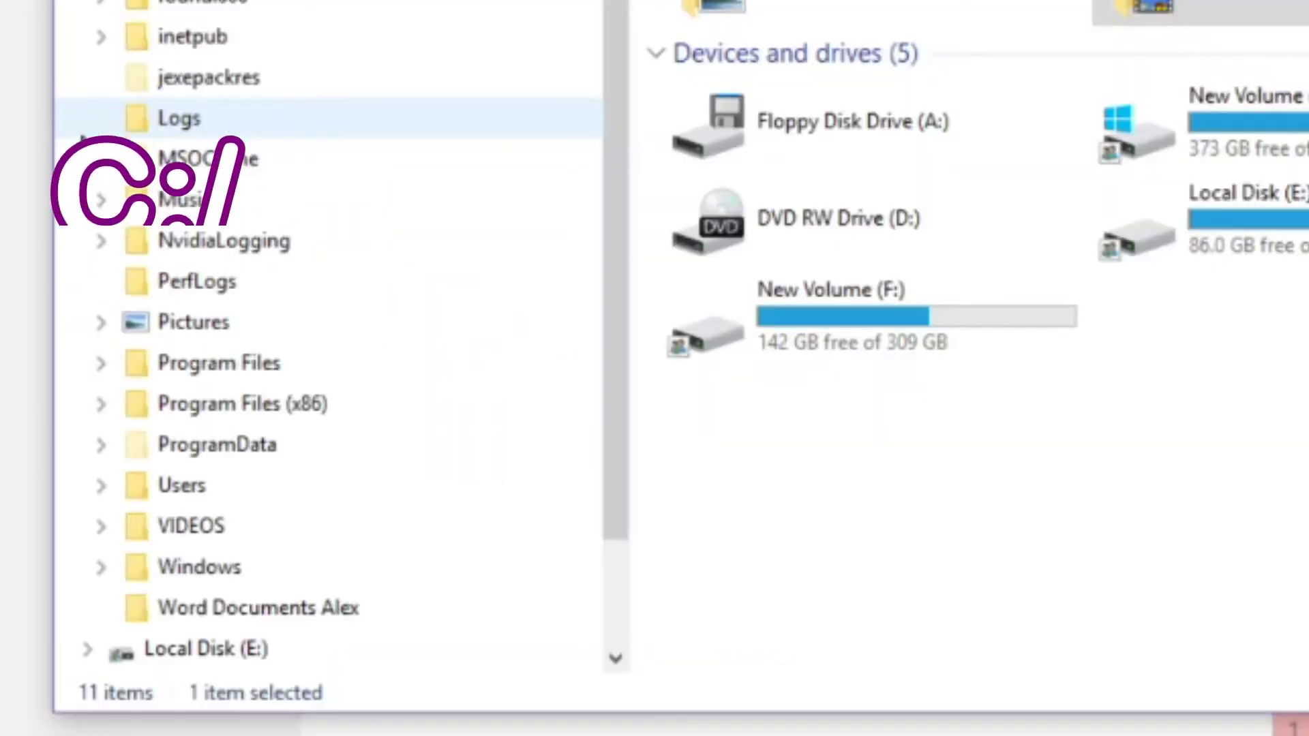
left_click(93, 571)
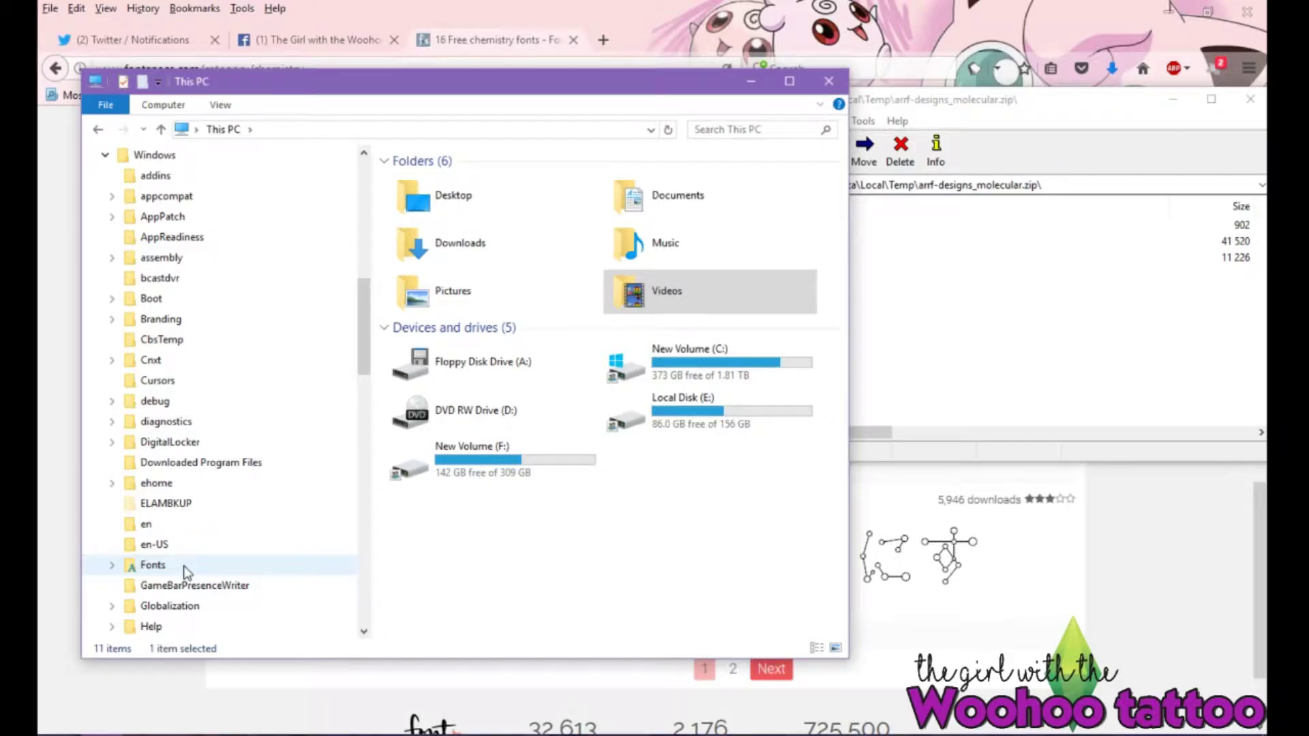
left_click(184, 568)
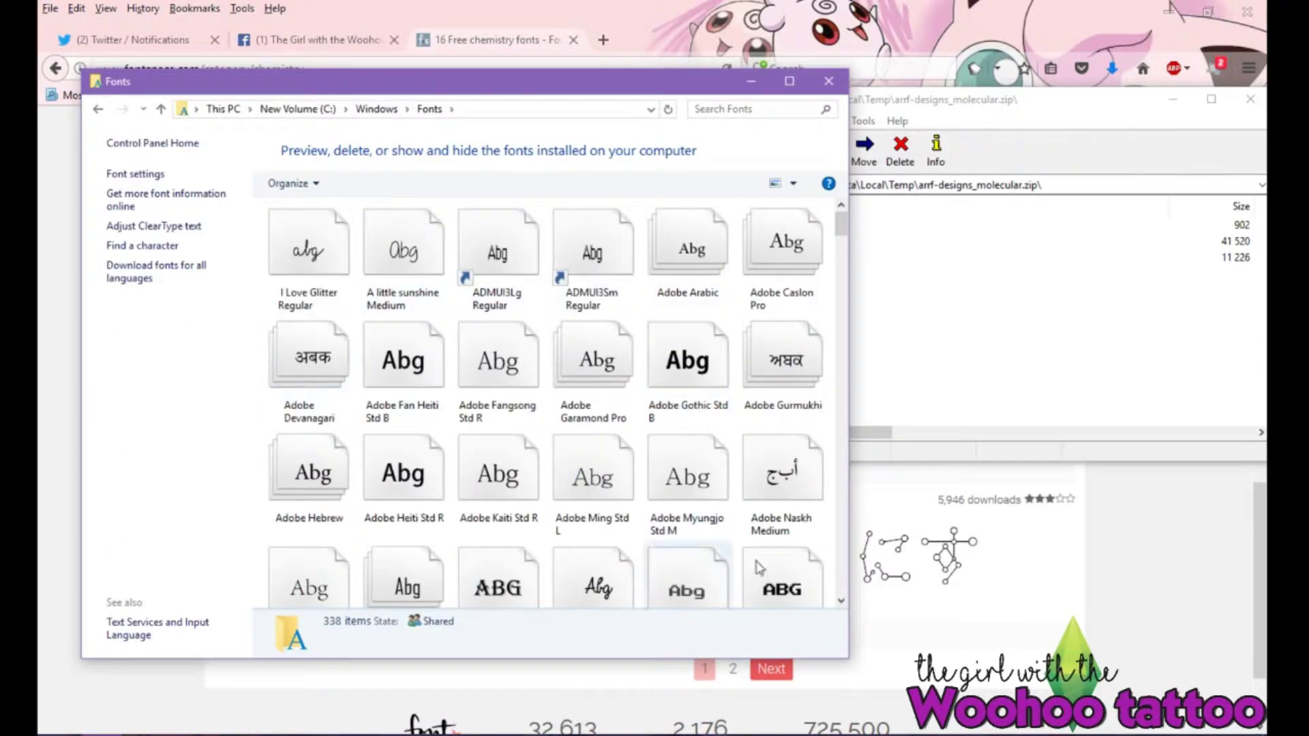
Step: Install Molecular.ttf from the 7-Zip archive into Fonts, raising it to 339 items
left_click_drag(601, 95, 397, 86)
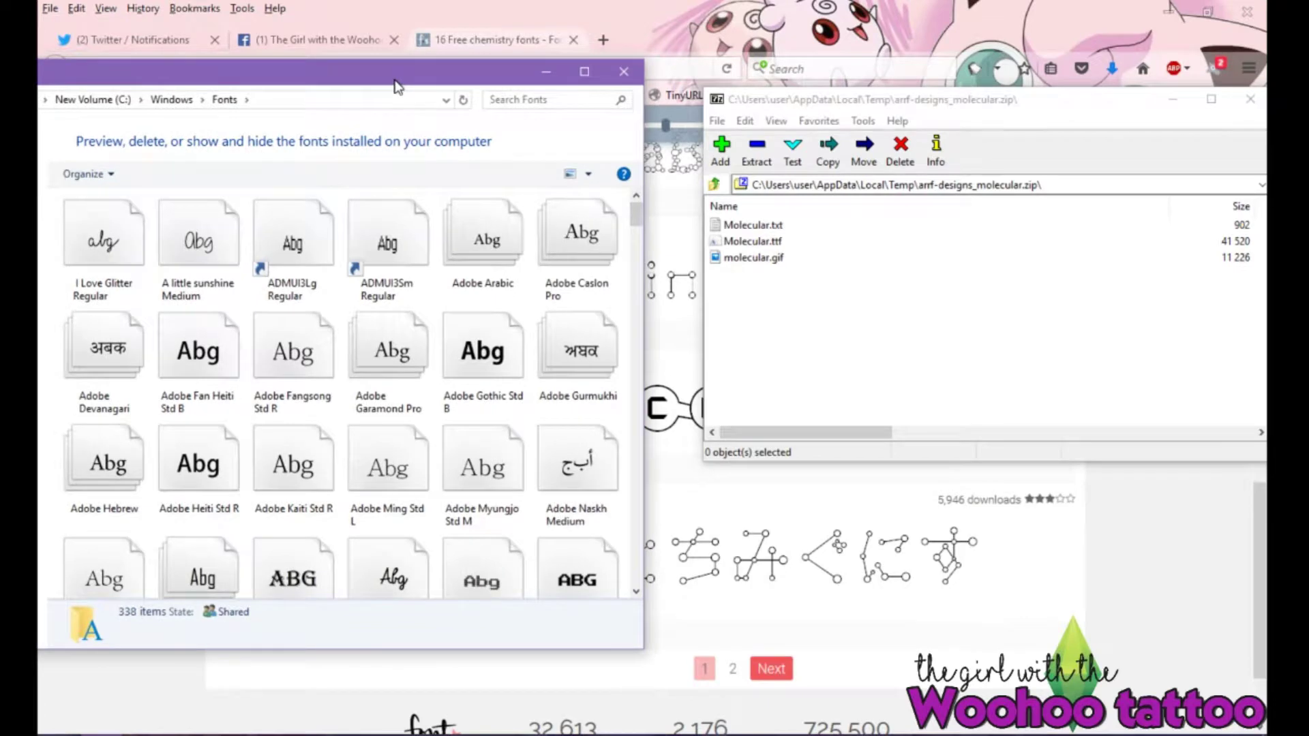
left_click(887, 106)
left_click(733, 242)
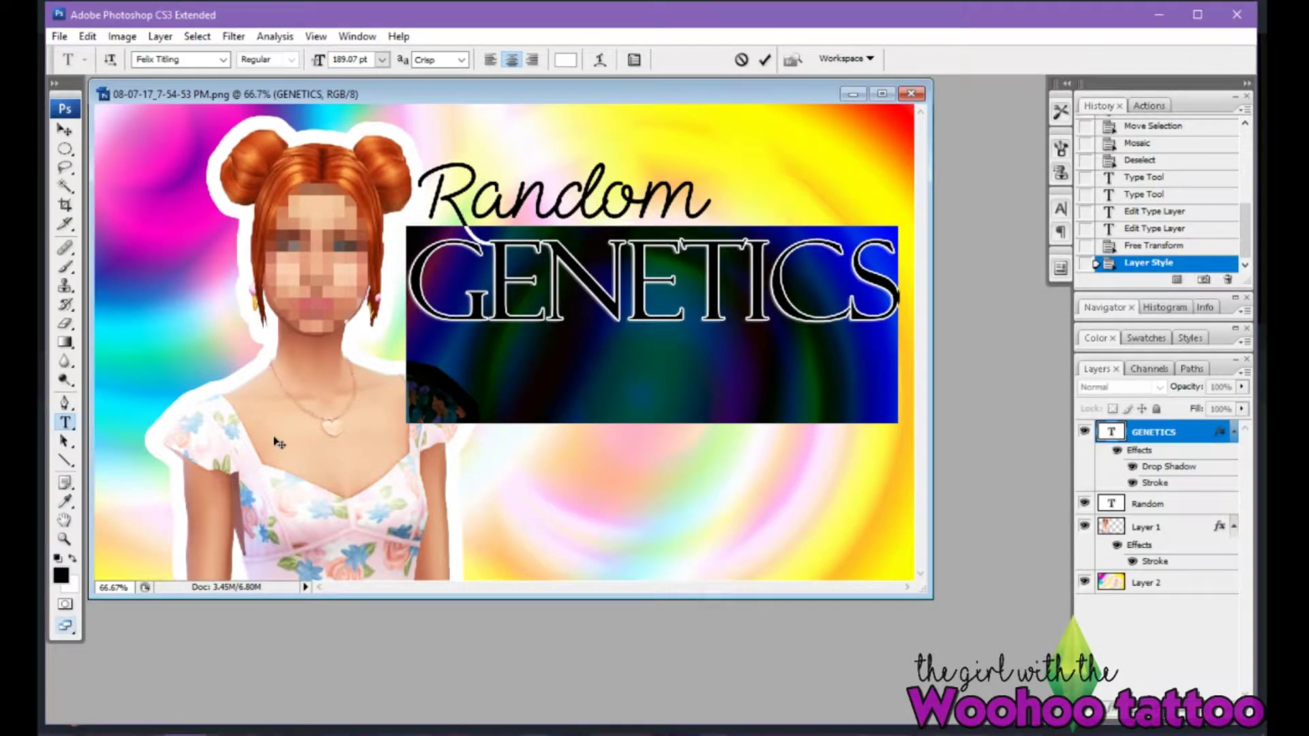
left_click(544, 305)
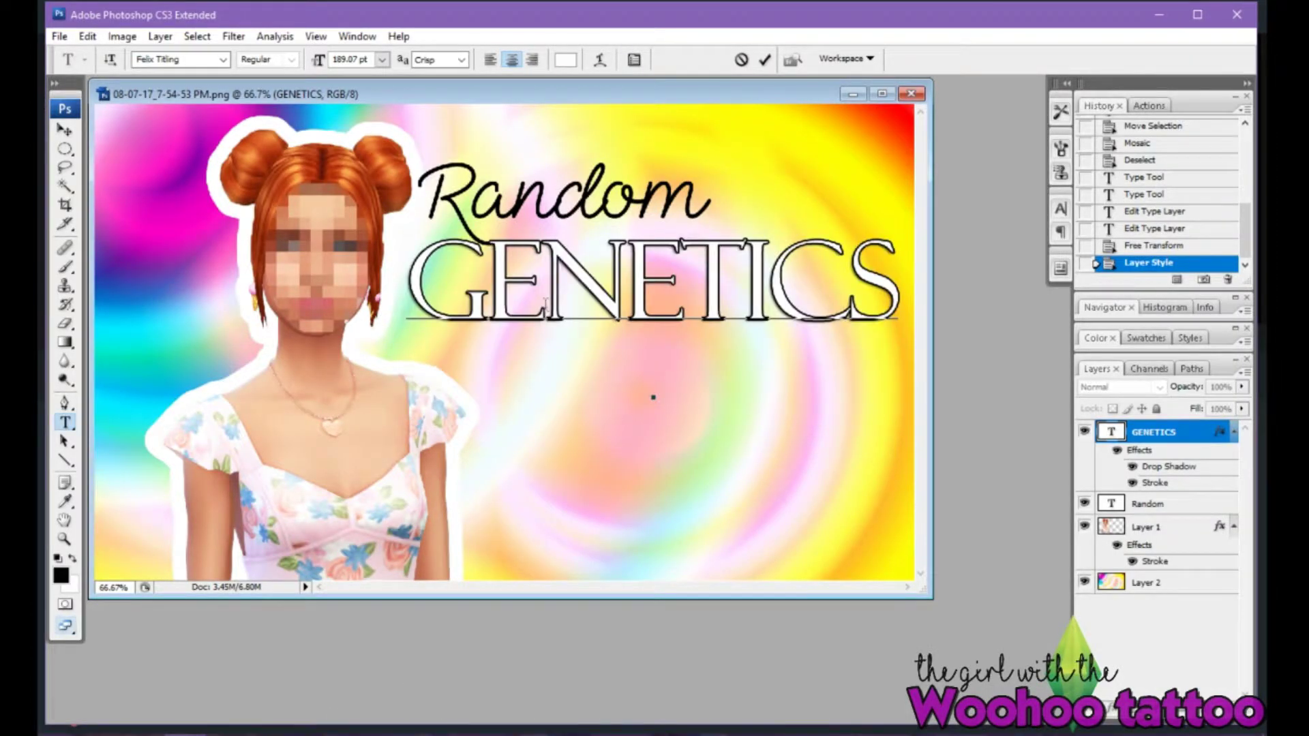
Step: Set the whole GENETICS title text in the Molecular font
key("ctrl+a")
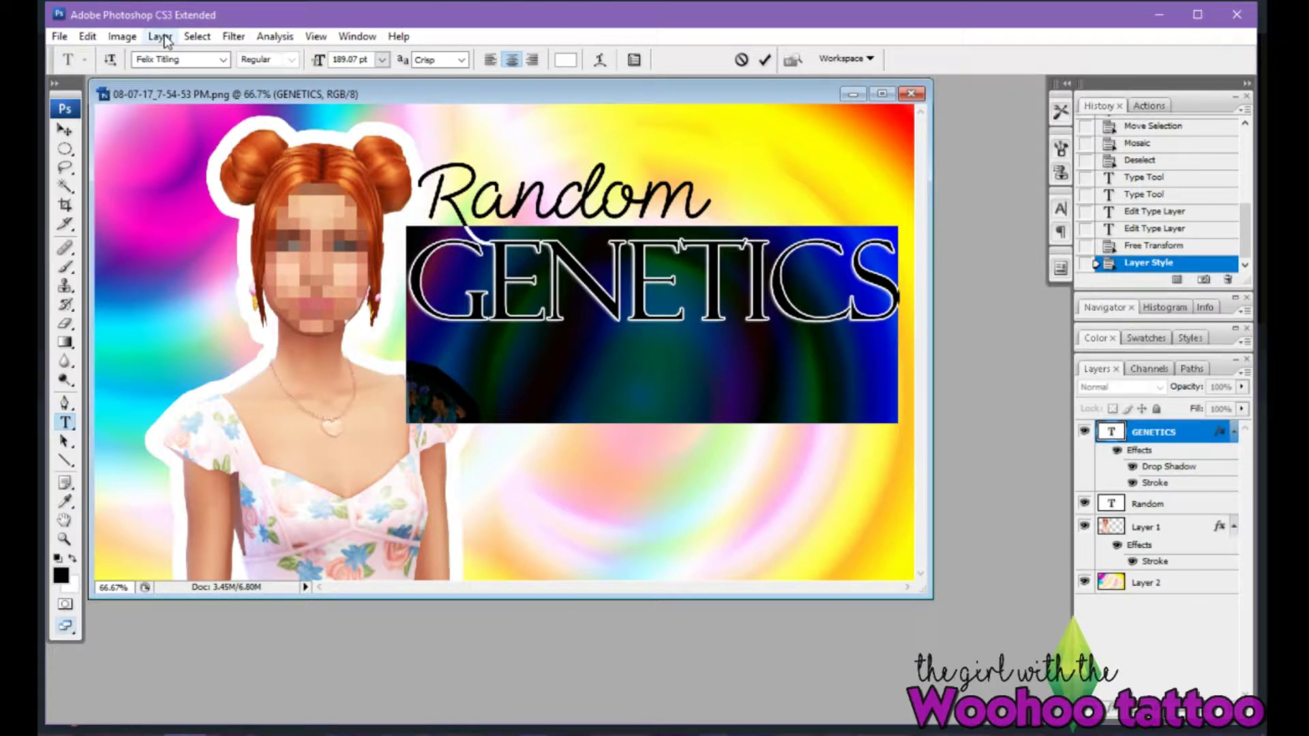
left_click(223, 59)
scroll(228, 289, "down", 2)
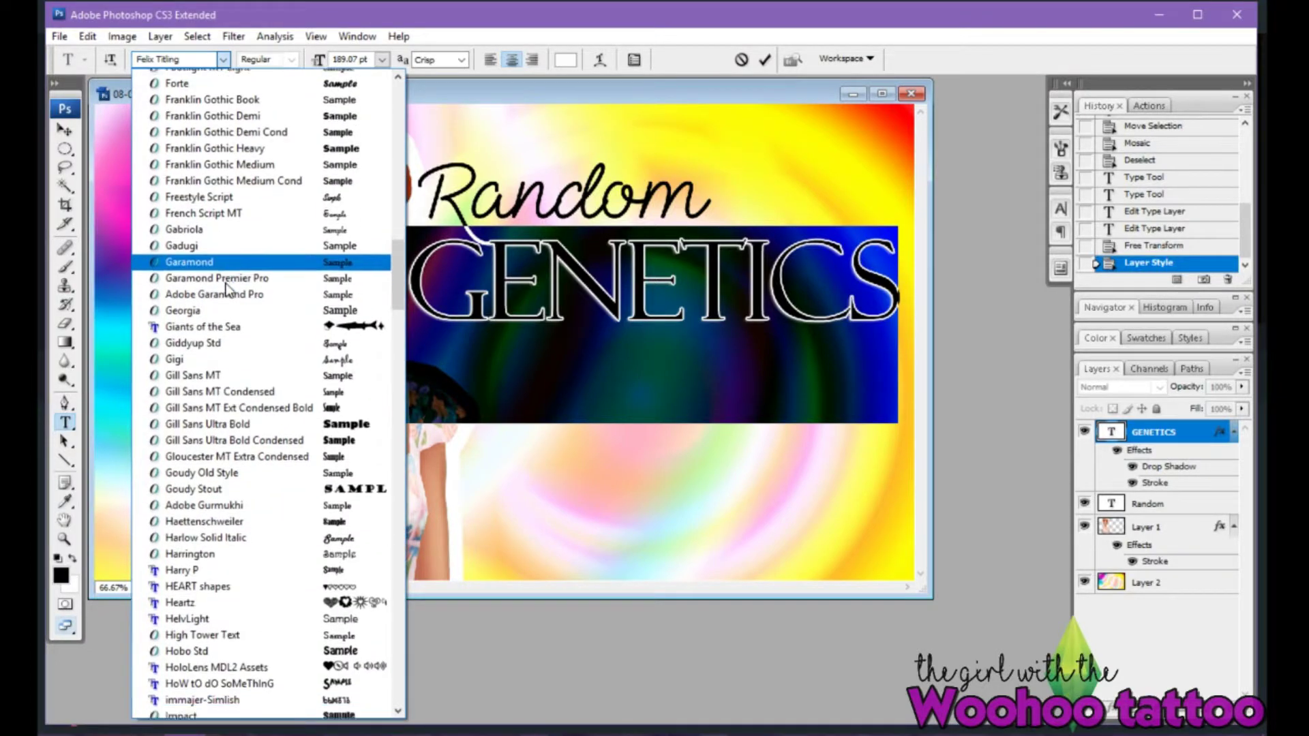
scroll(227, 290, "down", 10)
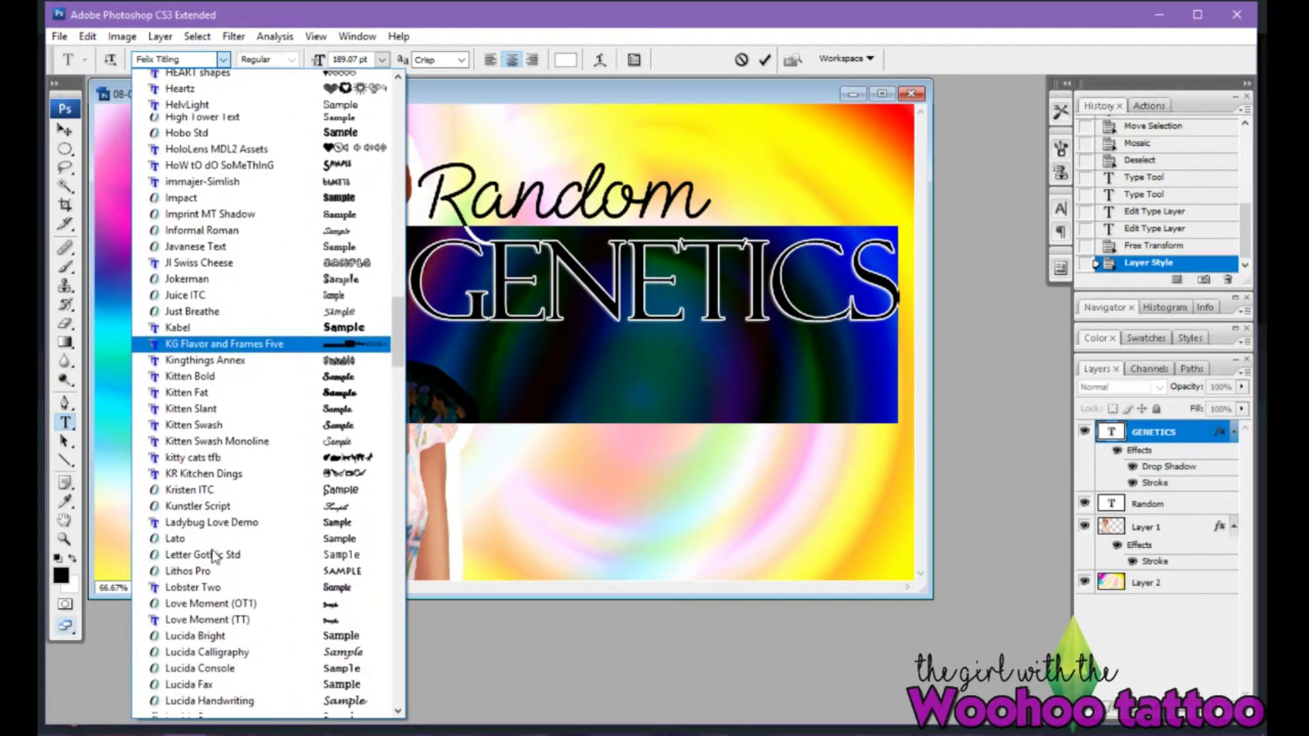
scroll(213, 556, "down", 6)
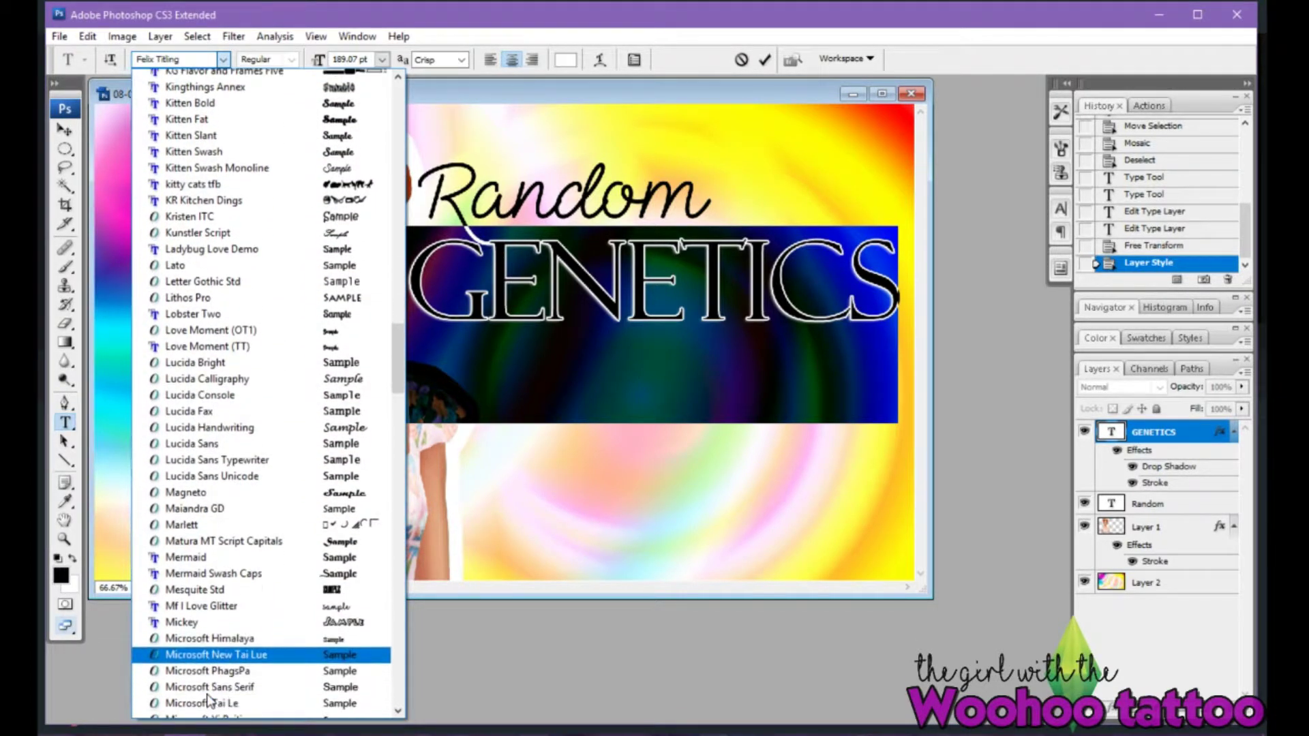
scroll(208, 700, "down", 6)
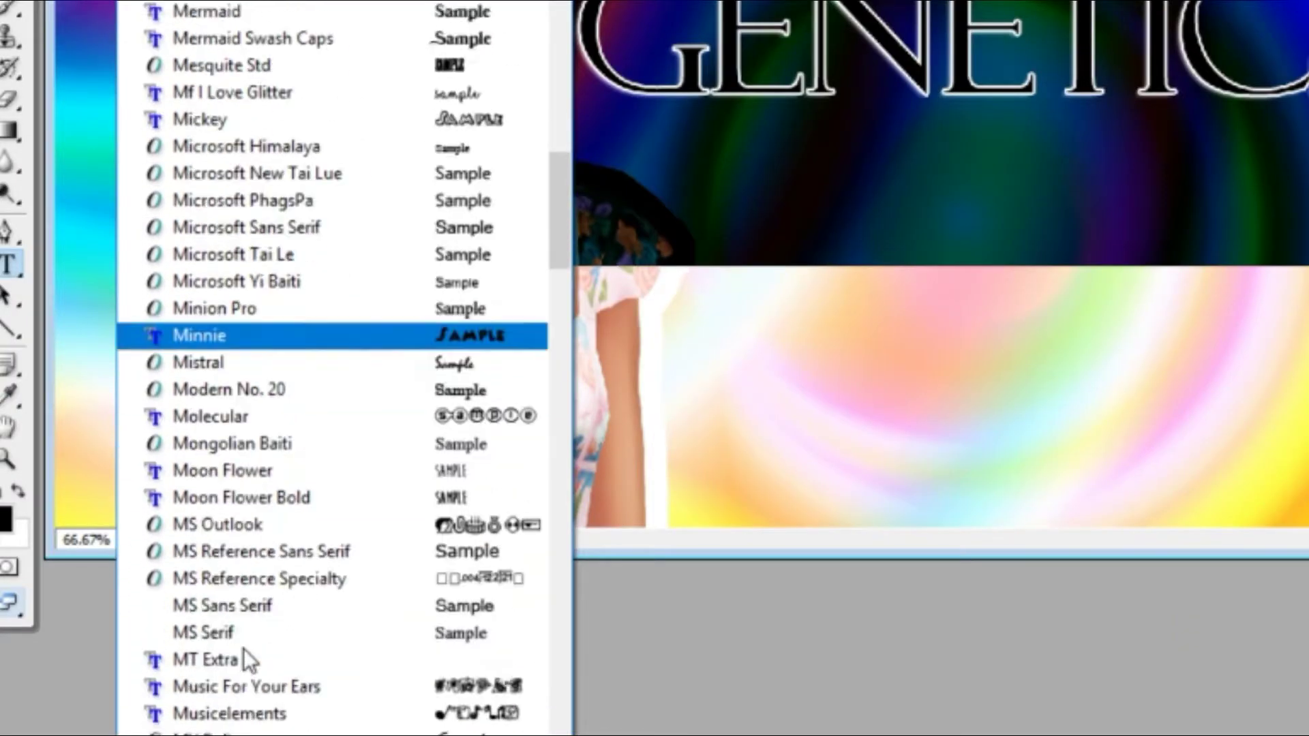
scroll(243, 648, "down", 1)
left_click(271, 398)
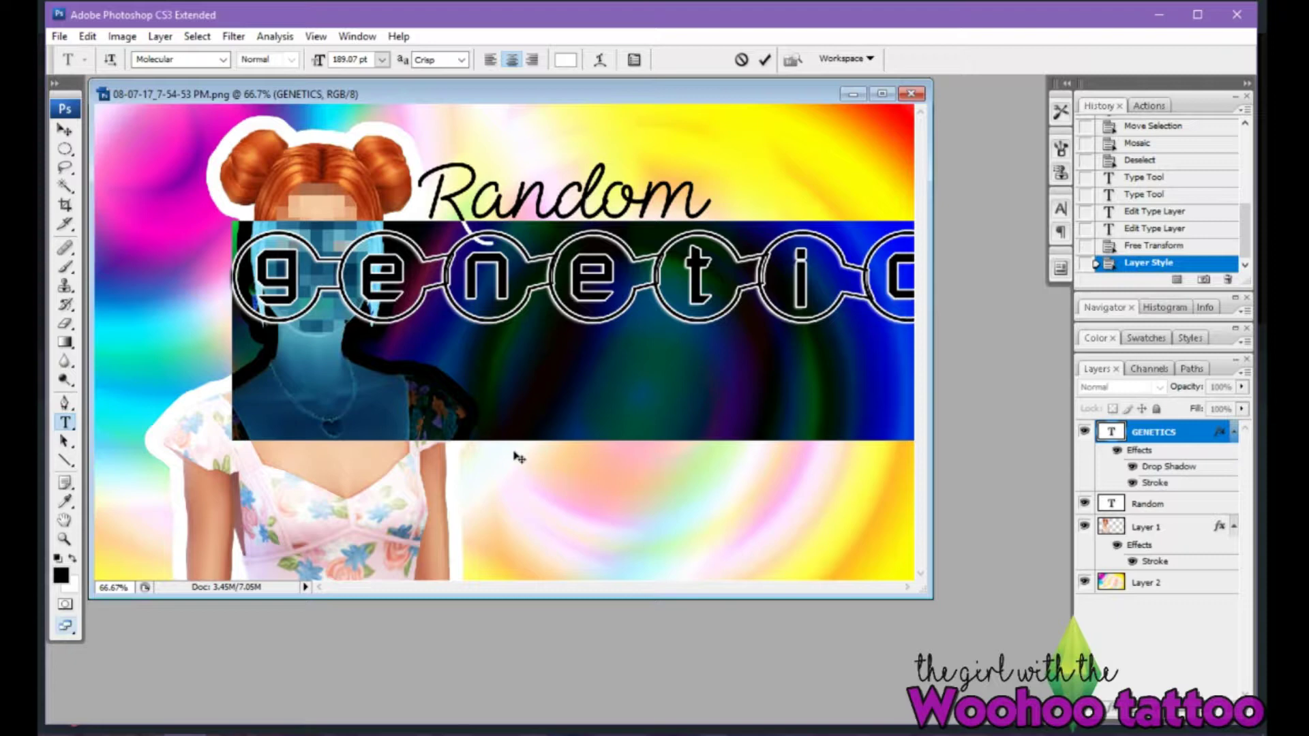
Step: Move the GENETICS title left and down and scale it to about 111 pt
left_click_drag(519, 458, 428, 504)
left_click(348, 307)
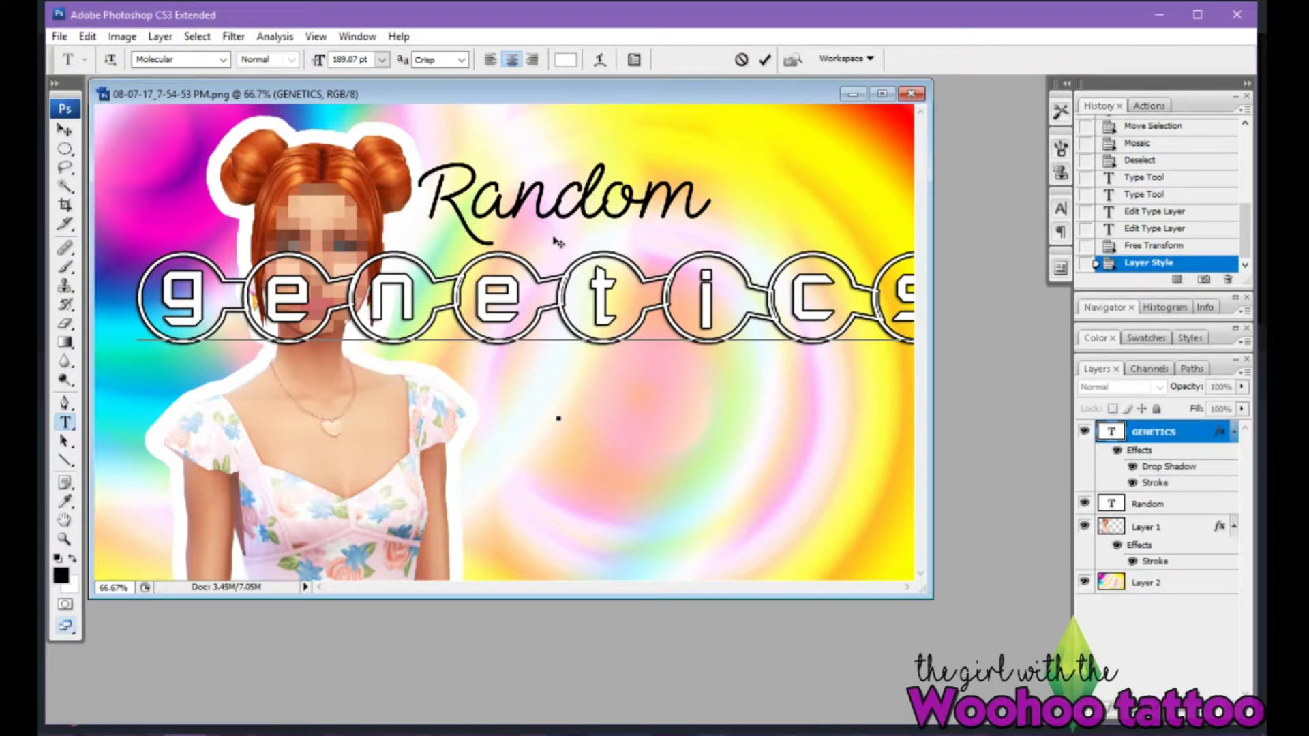
key("ctrl")
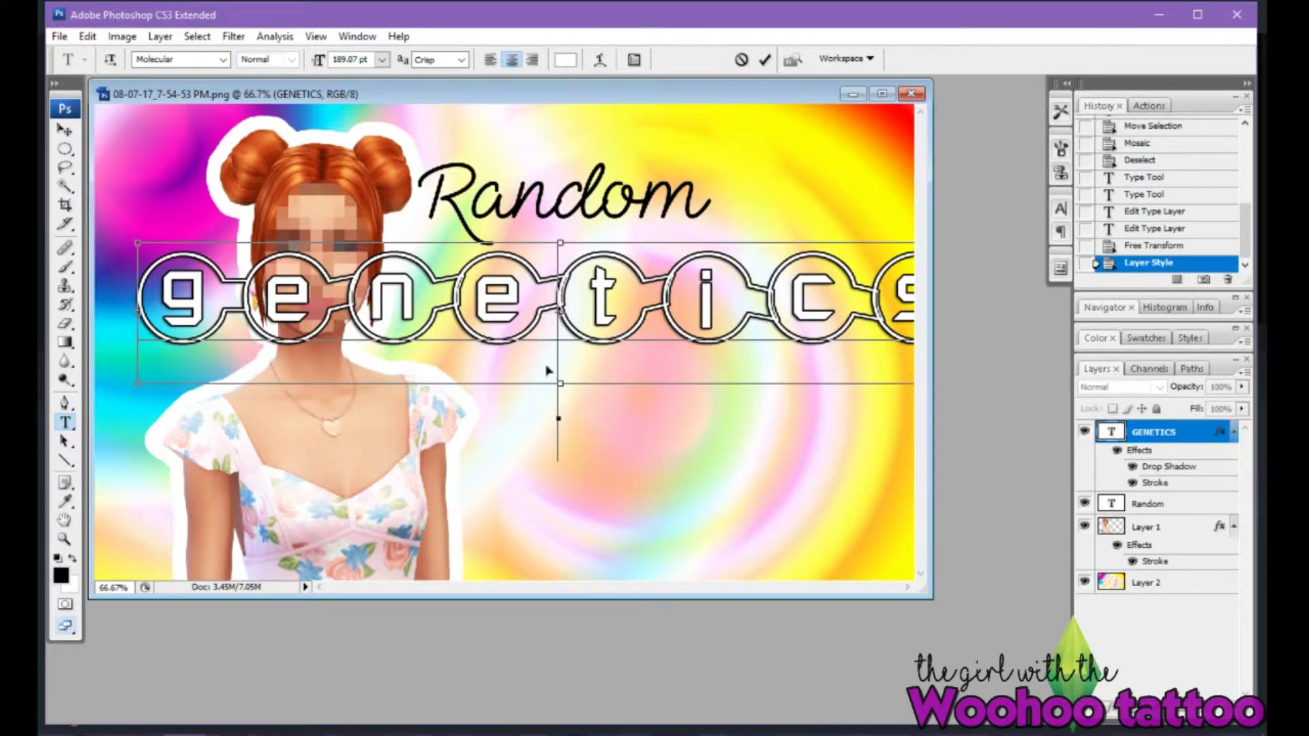
left_click_drag(136, 396, 402, 300)
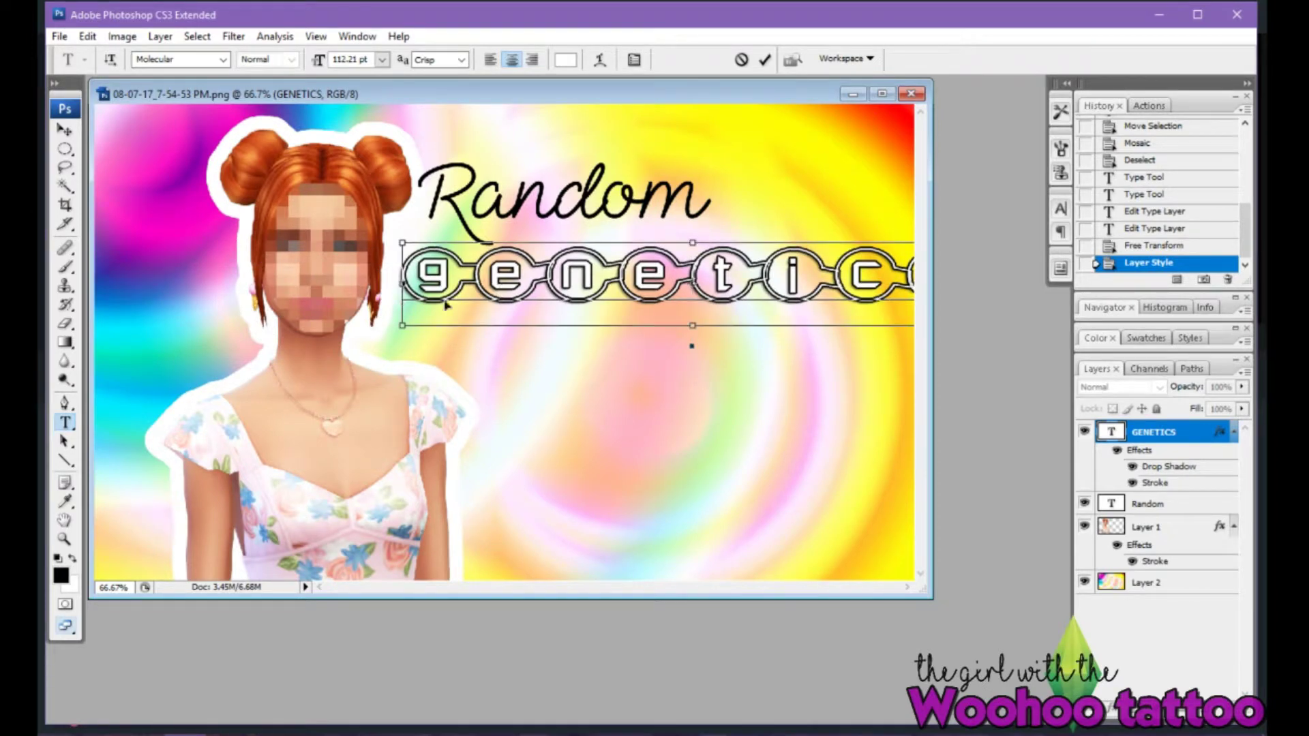
key("Return")
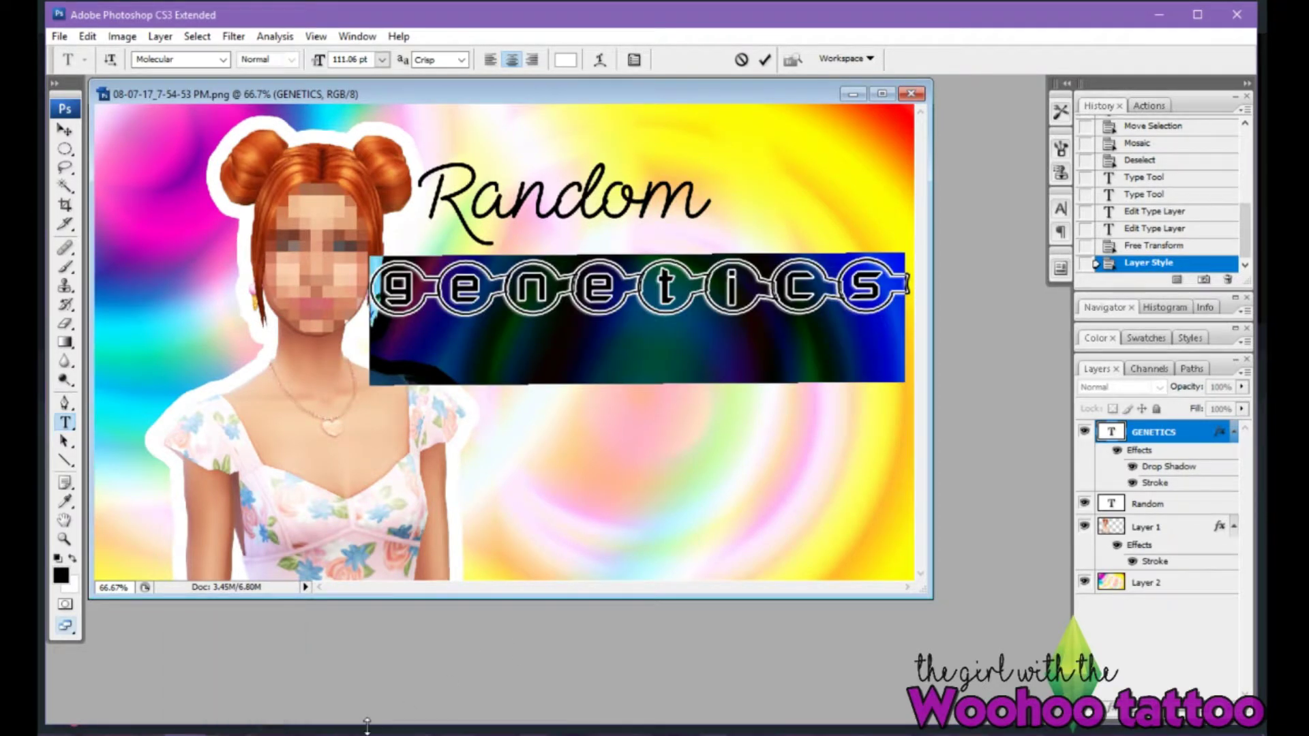
key("alt+Tab")
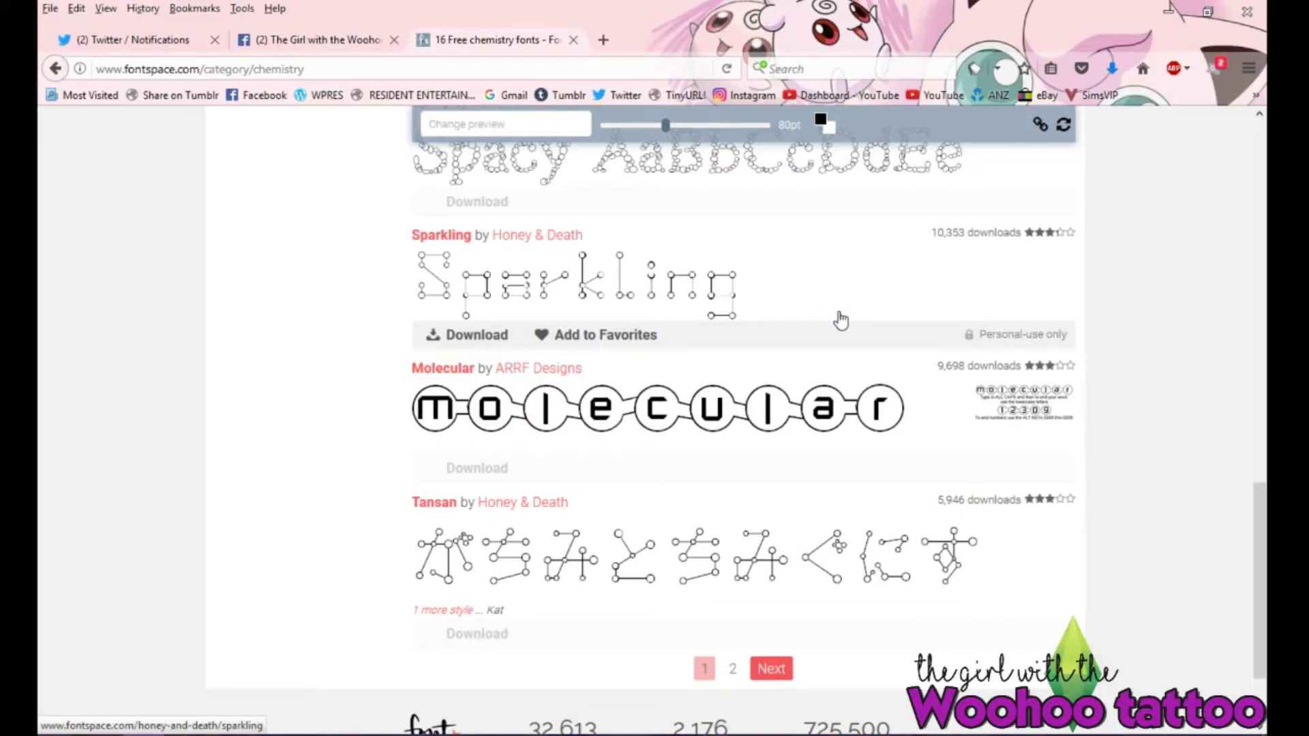
Step: Return to the DNA fonts category (8 results) and scroll through its list
key("alt+Left")
scroll(170, 444, "up", 10)
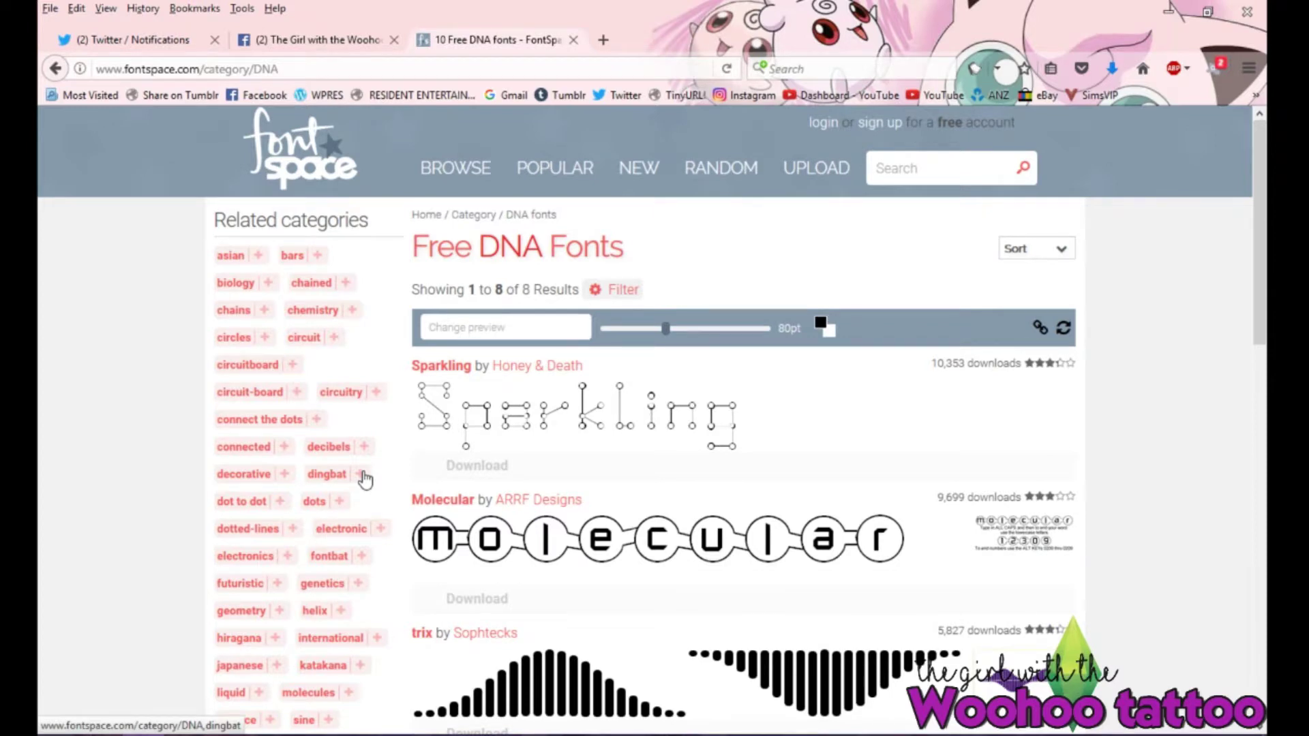
scroll(365, 480, "down", 2)
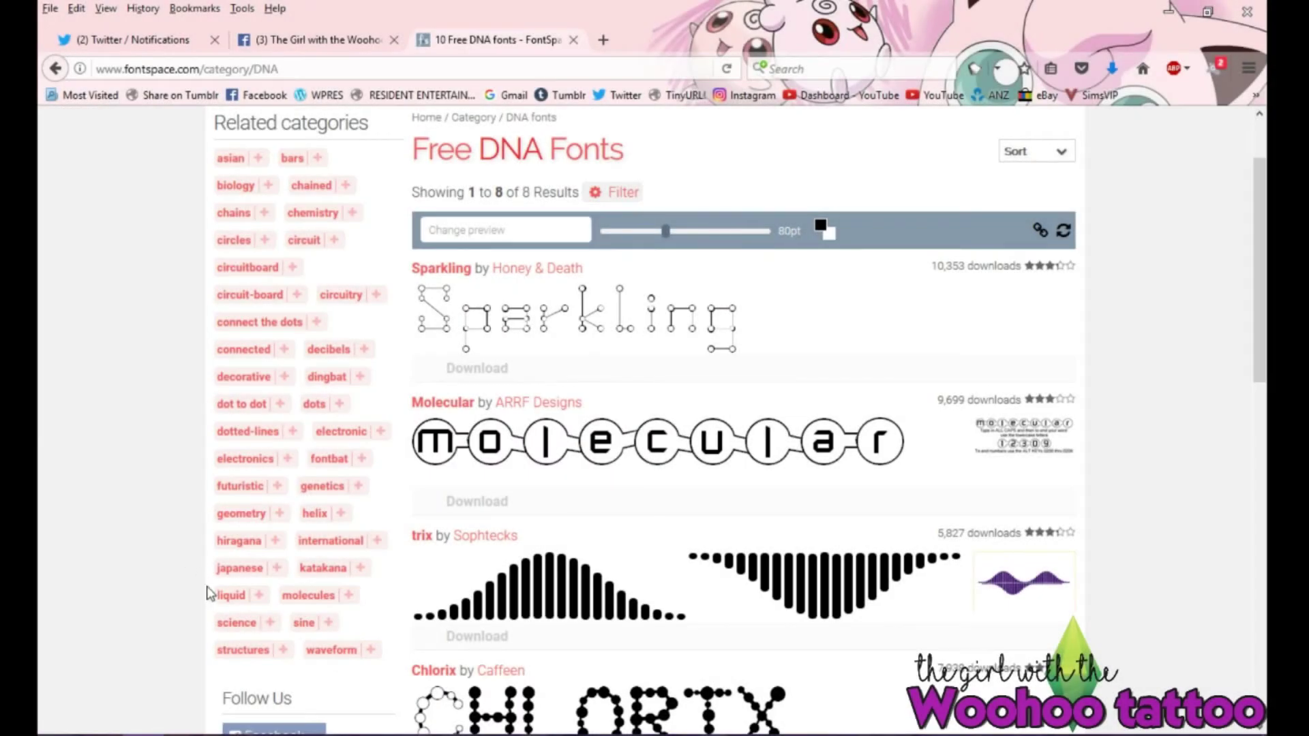
Step: Browse the liquid fonts category
left_click(225, 595)
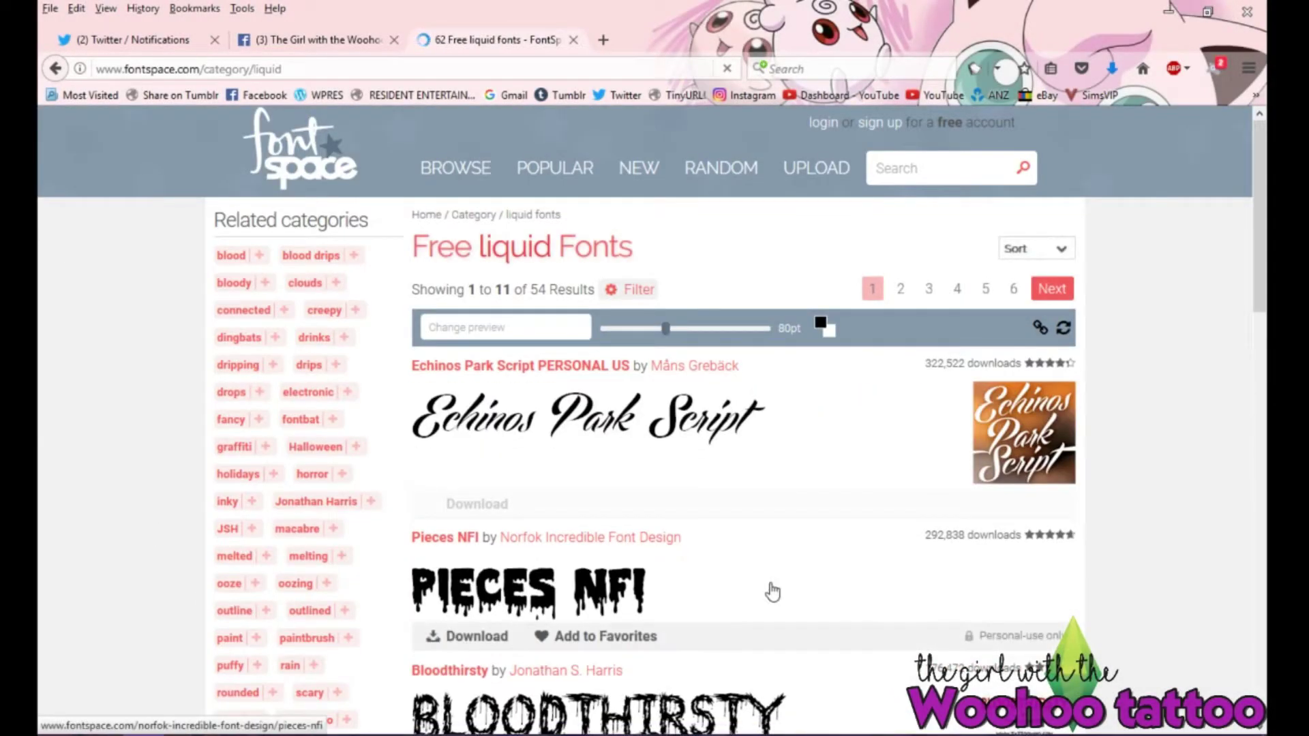
scroll(771, 591, "down", 8)
scroll(629, 572, "down", 12)
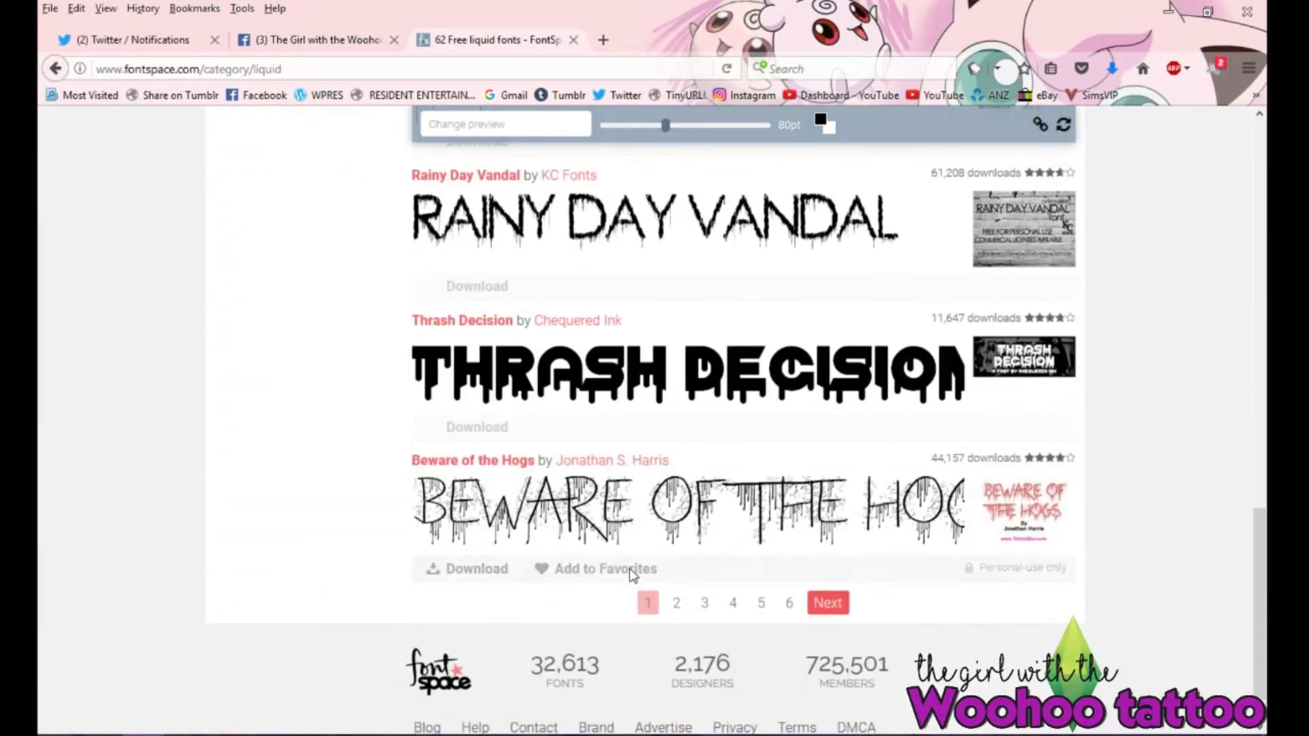
scroll(628, 573, "up", 20)
Step: Search for 'HARRY POTTER' fonts and scroll through the results
left_click(970, 165)
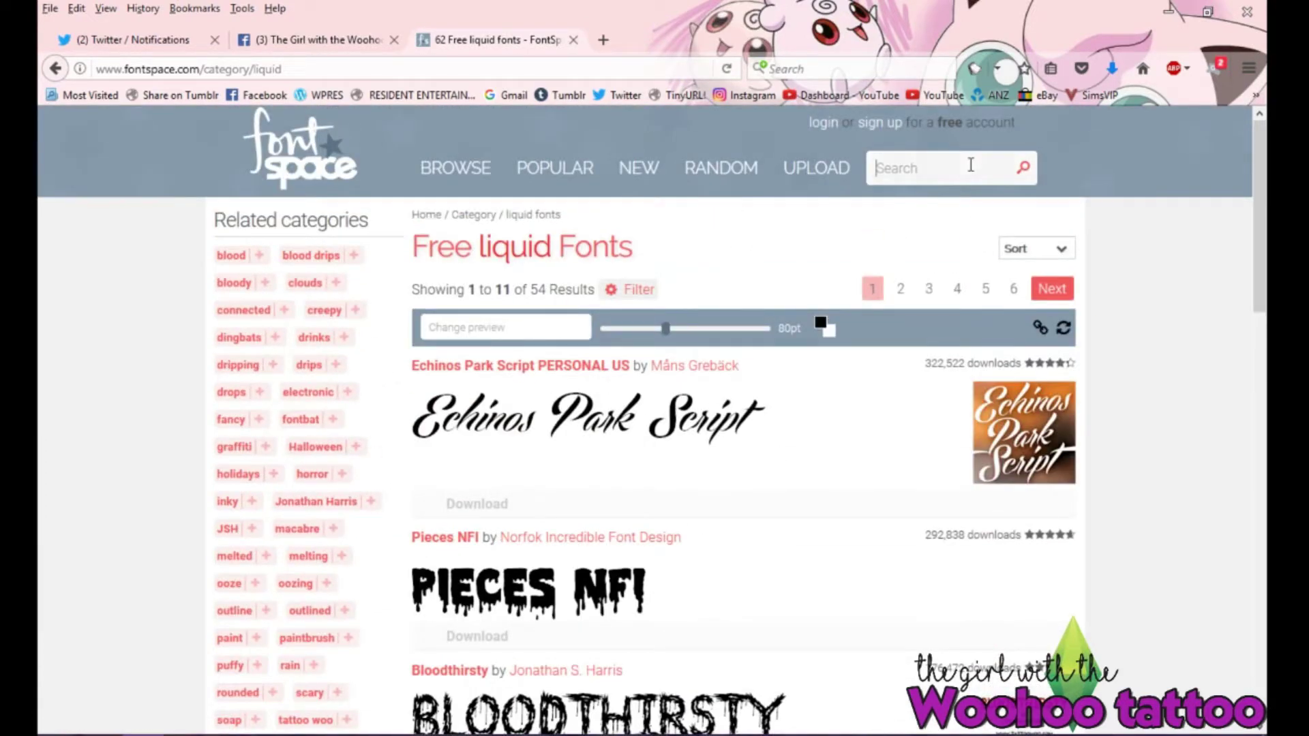
type("HARRY POTTER")
key("Return")
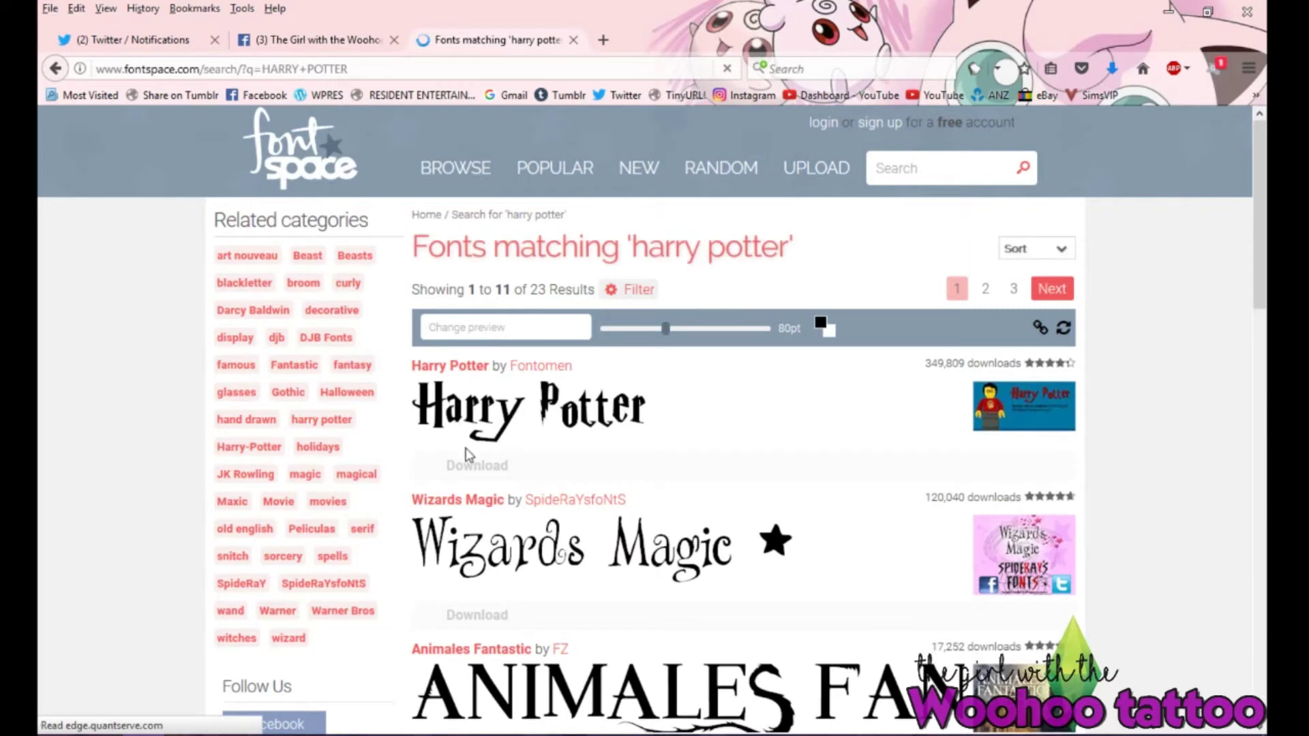
scroll(453, 453, "down", 5)
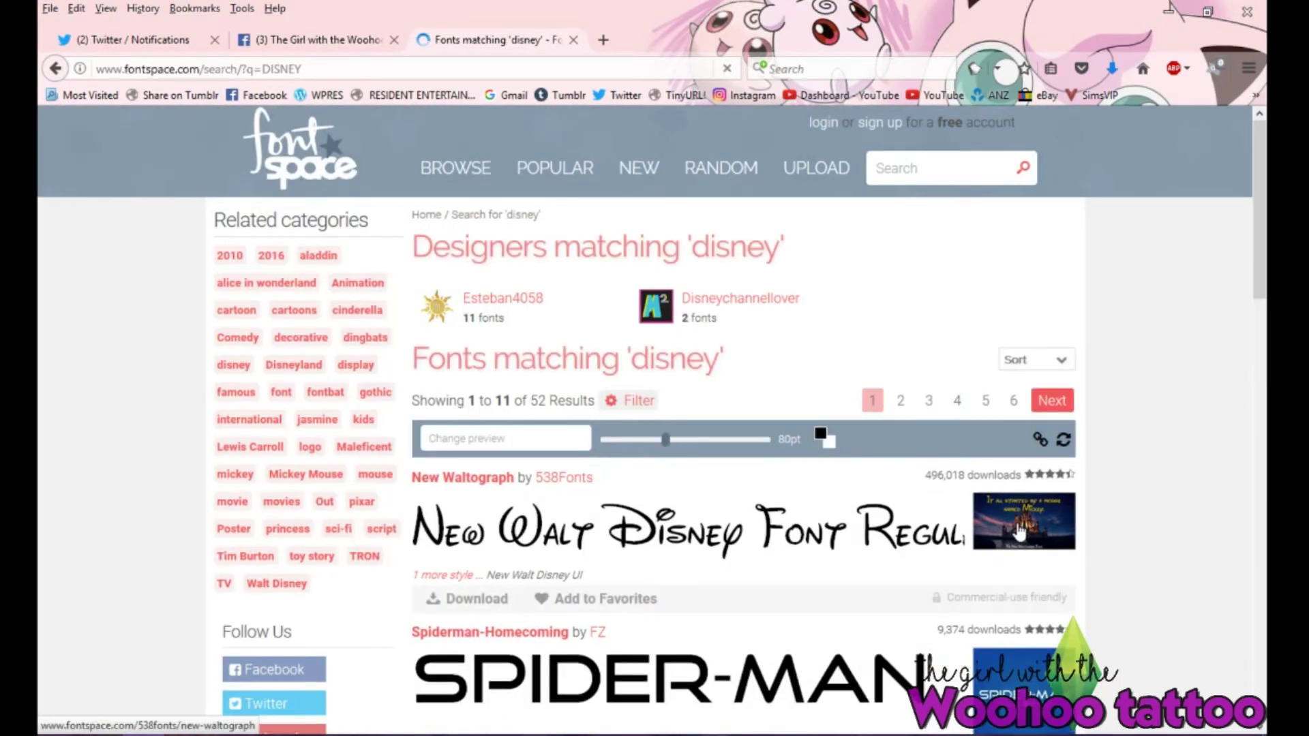
scroll(906, 454, "down", 10)
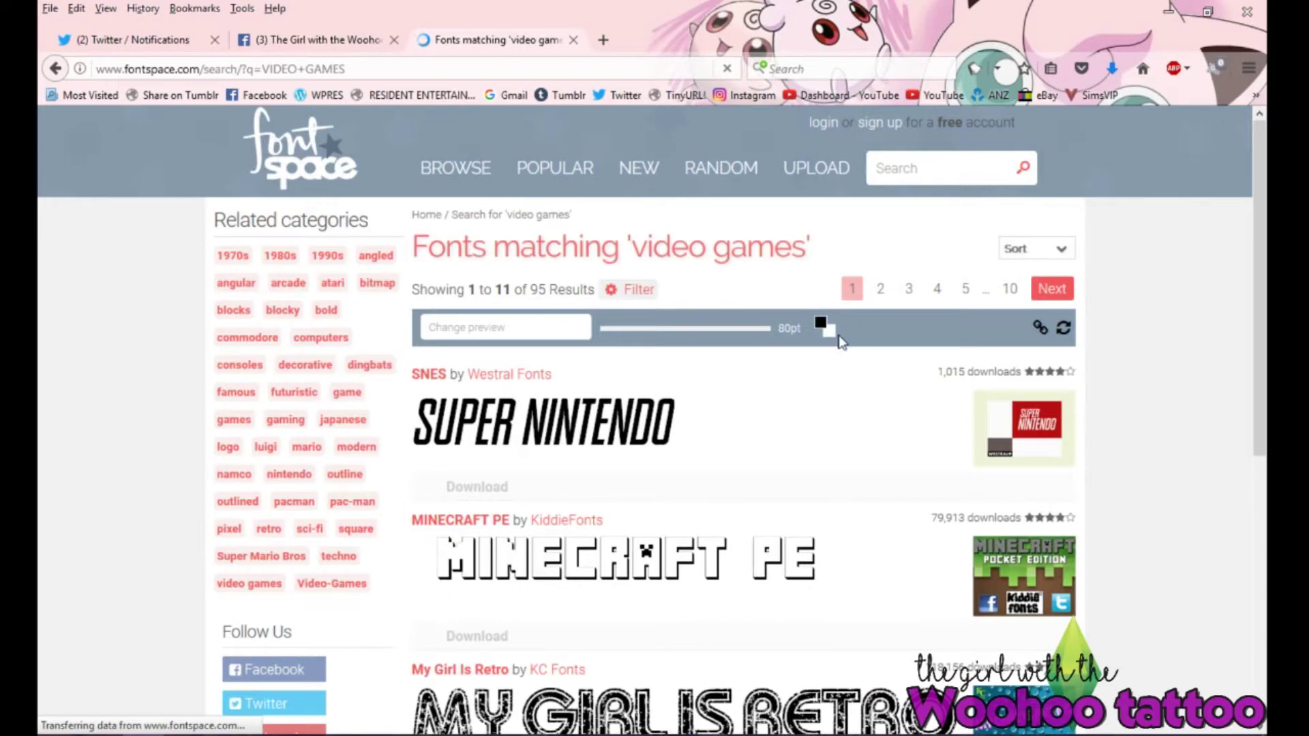
scroll(784, 410, "down", 3)
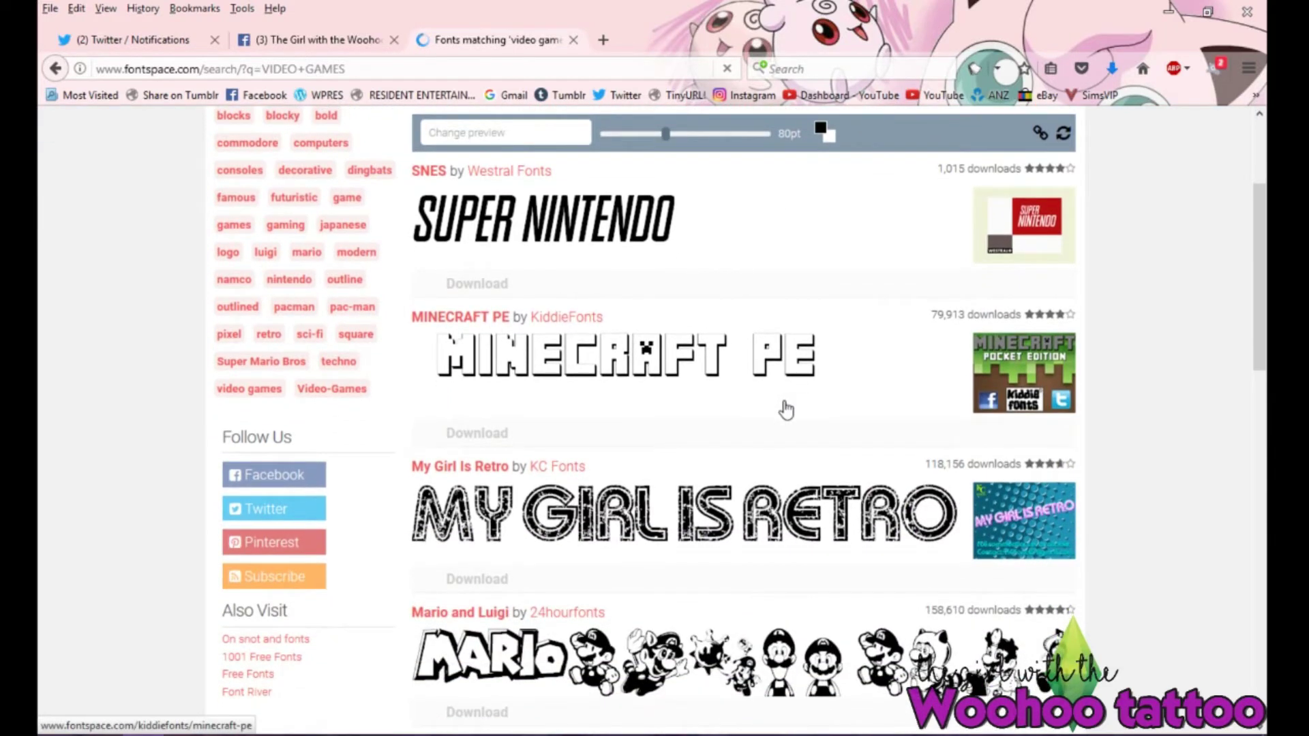
scroll(907, 435, "down", 5)
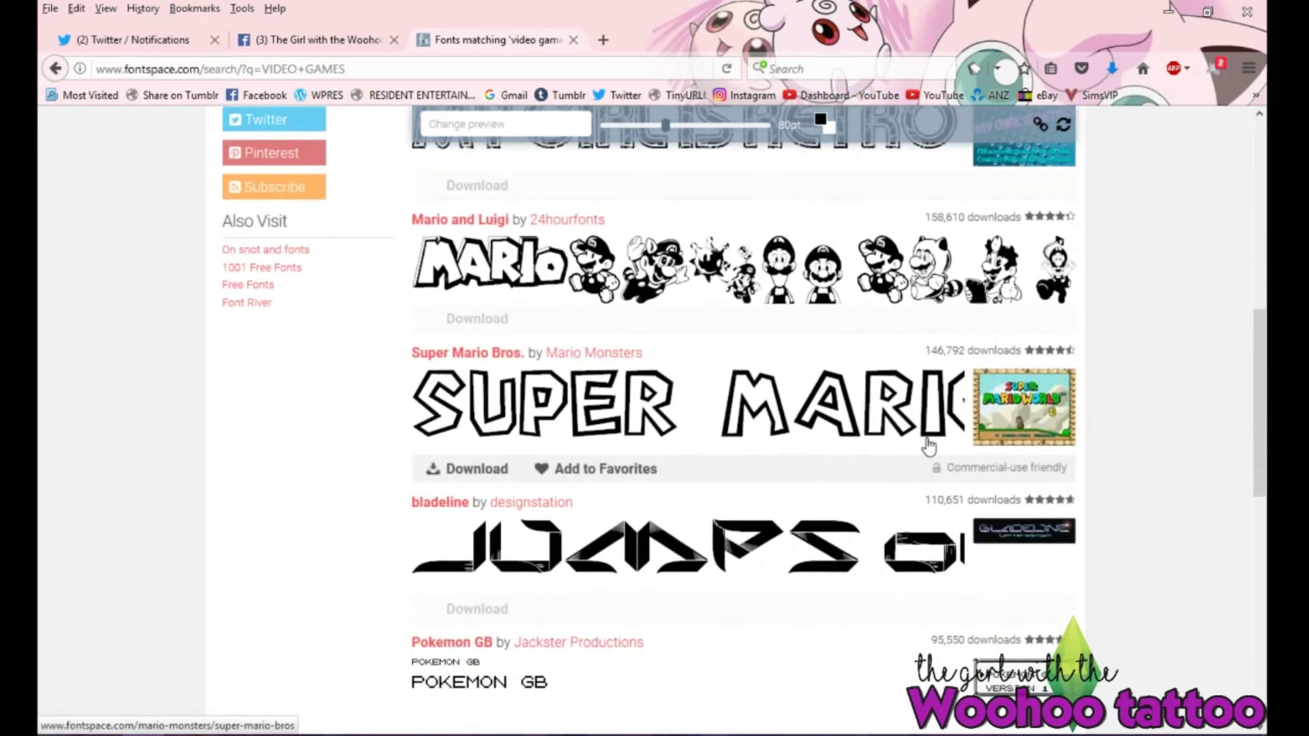